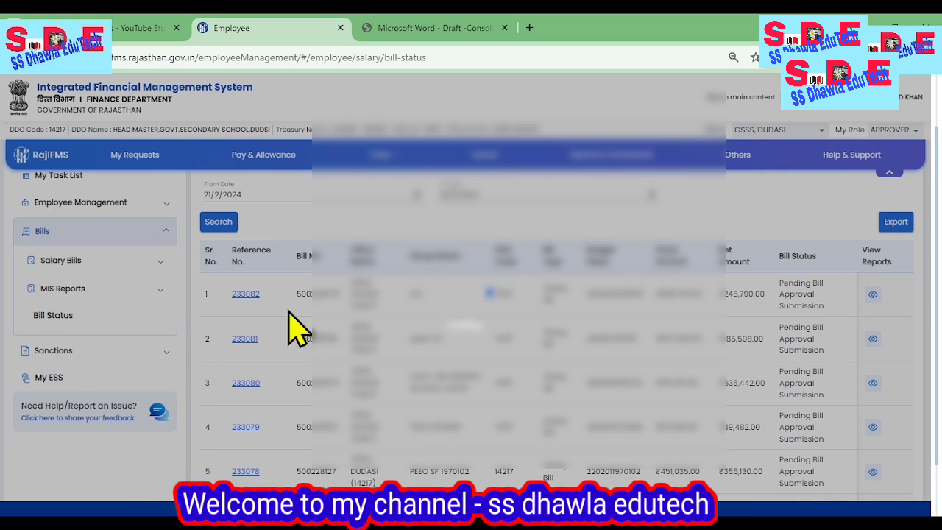
Open the Auto Salary Process page for salary bills
left_click(48, 316)
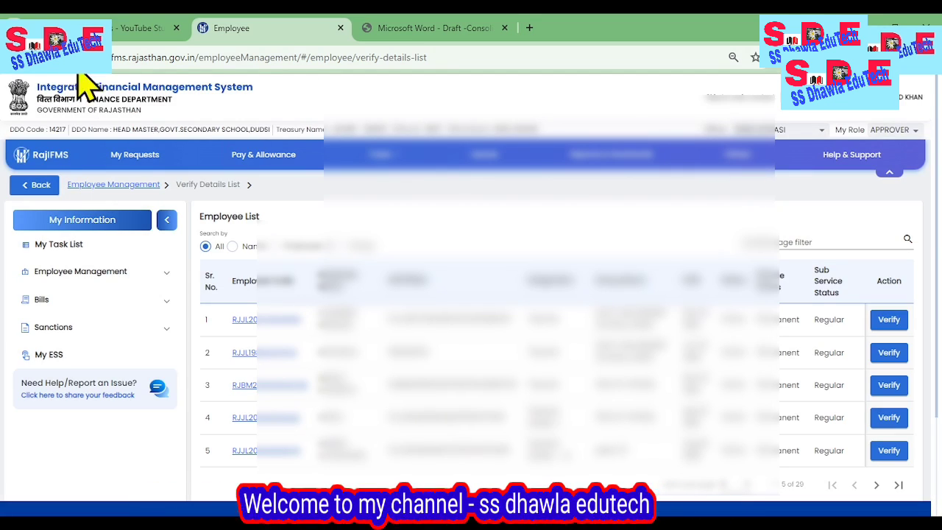
left_click(47, 302)
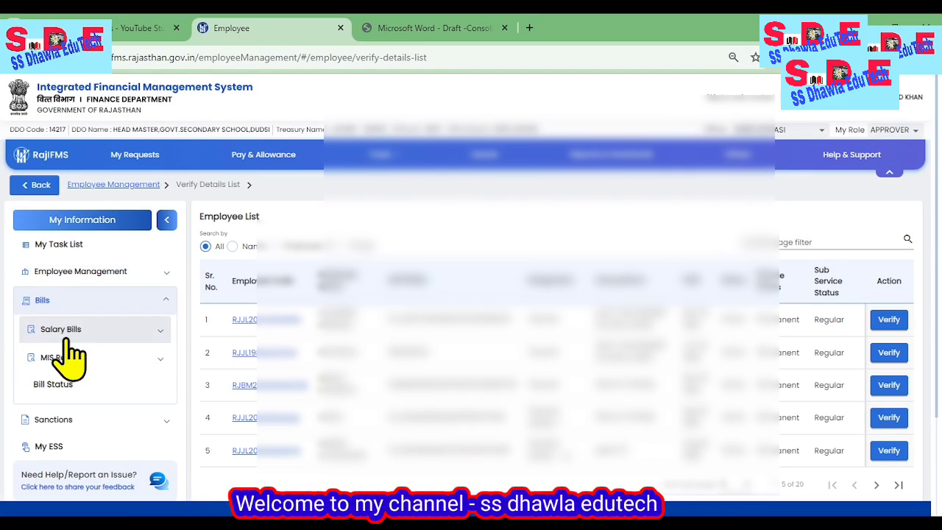
left_click(68, 335)
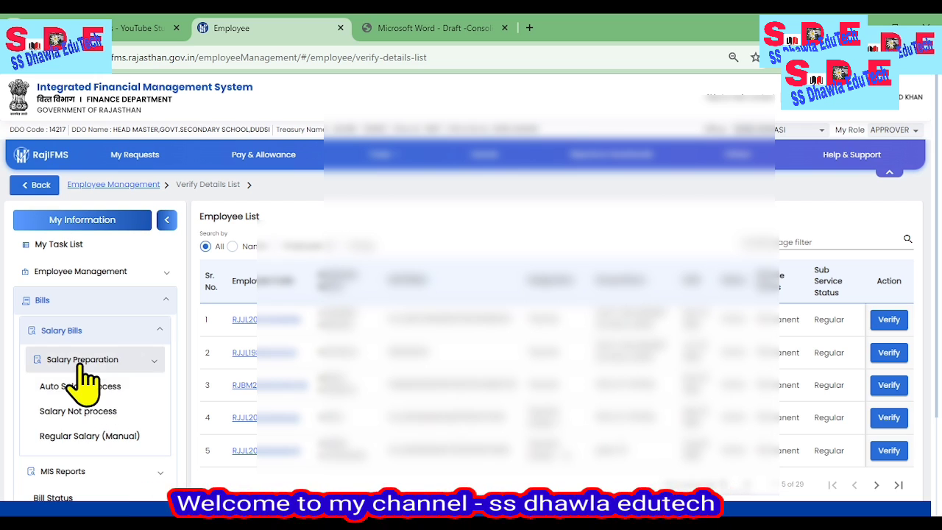
left_click(91, 362)
scroll(92, 434, "down", 1)
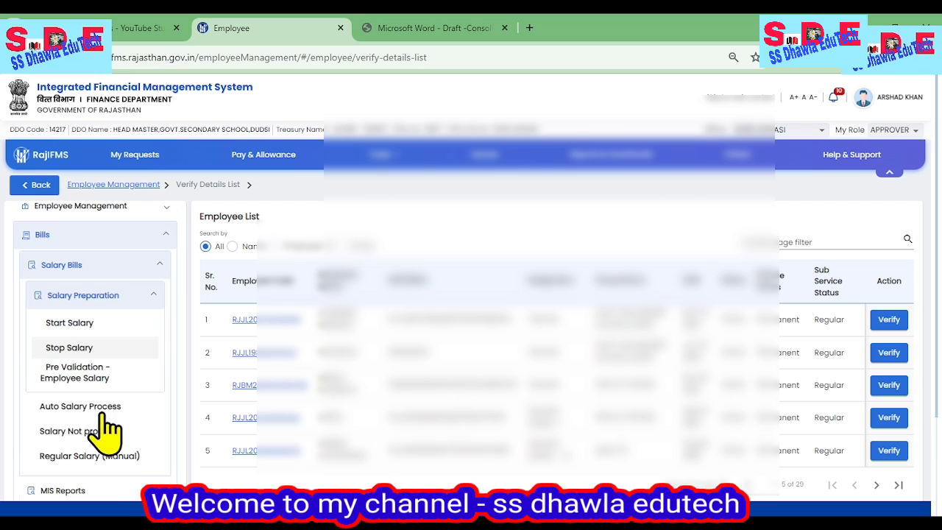
left_click(52, 409)
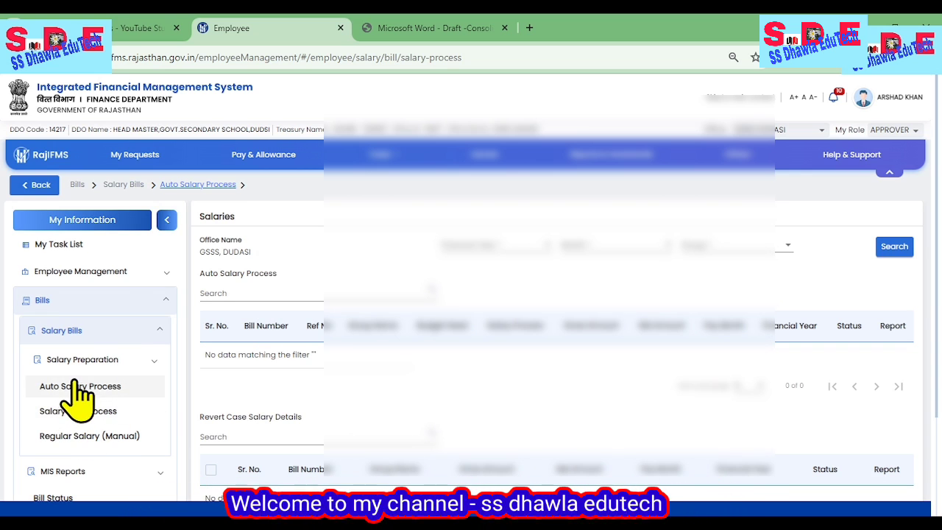
Look through the available Salary Sanctions options and return to the Salary Bills options
left_click(44, 300)
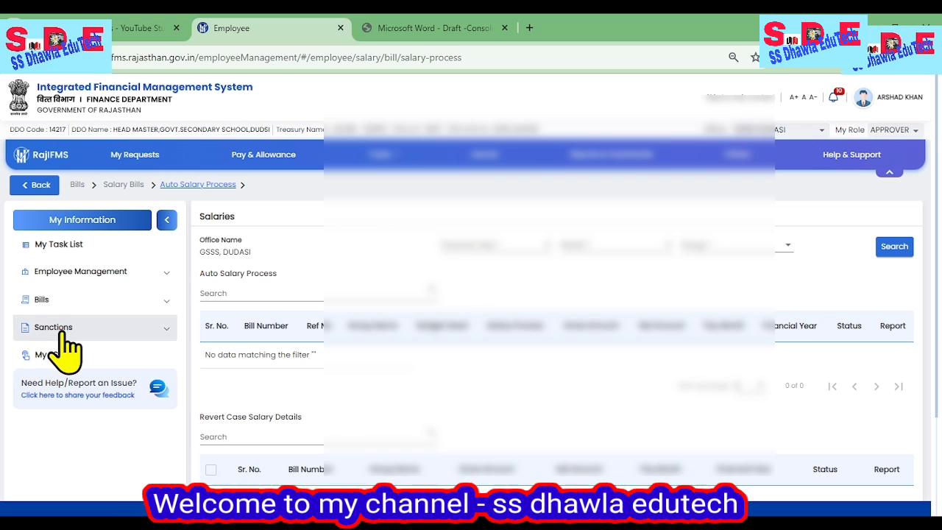
left_click(65, 338)
left_click(72, 359)
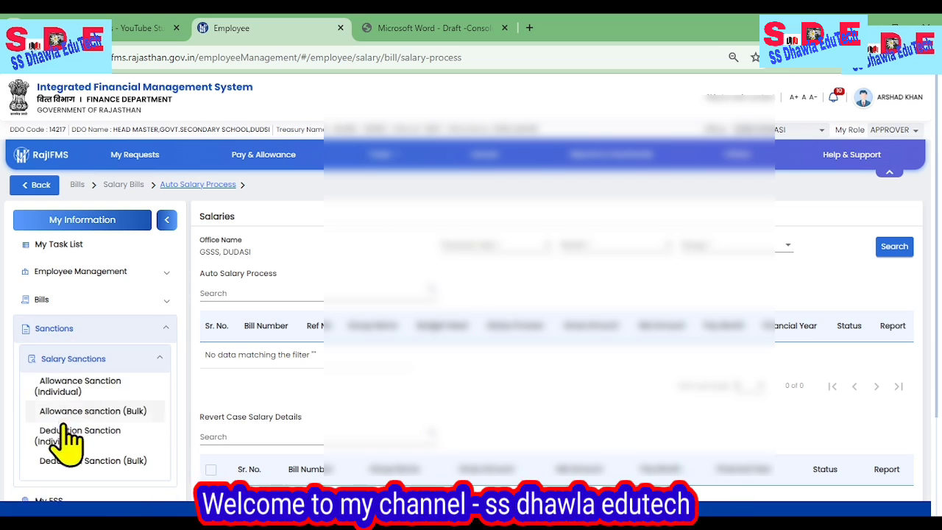
scroll(72, 420, "down", 2)
scroll(65, 367, "up", 2)
left_click(63, 302)
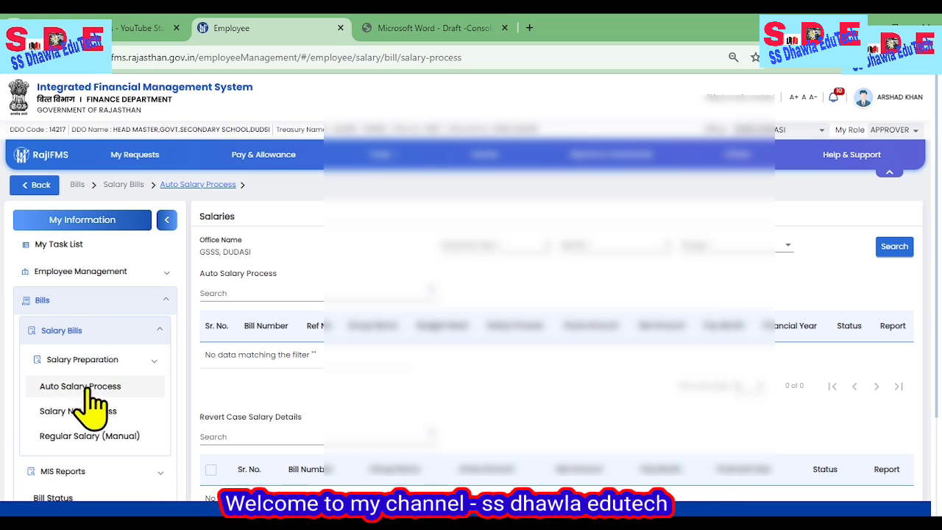
left_click(68, 335)
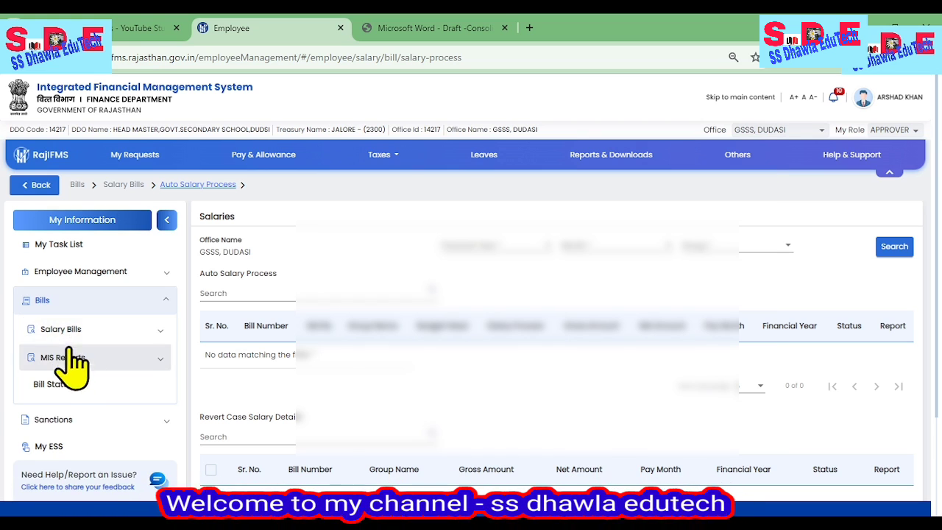
left_click(66, 337)
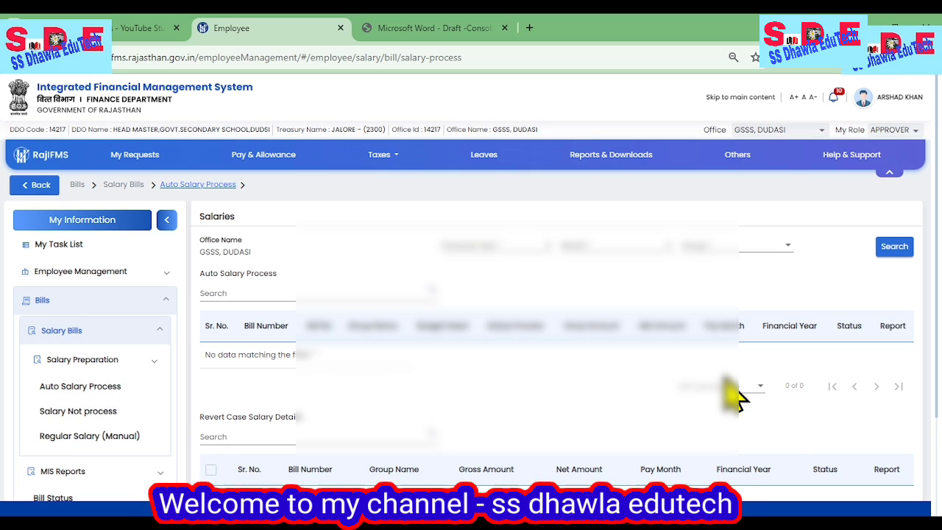
Search the auto-processed salary bills by financial year for pay month Feb 2024 and group LEC
scroll(736, 397, "down", 1)
scroll(727, 399, "up", 1)
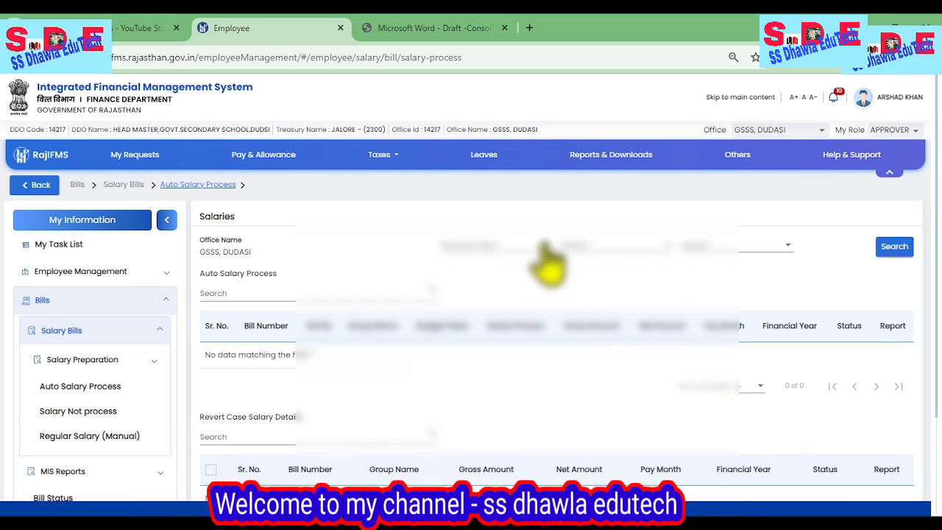
left_click(521, 245)
left_click(494, 294)
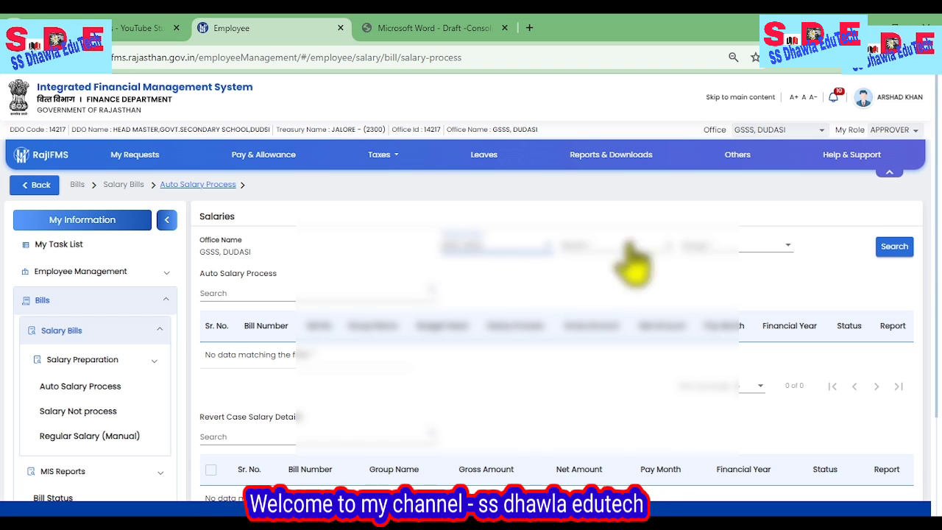
left_click(570, 254)
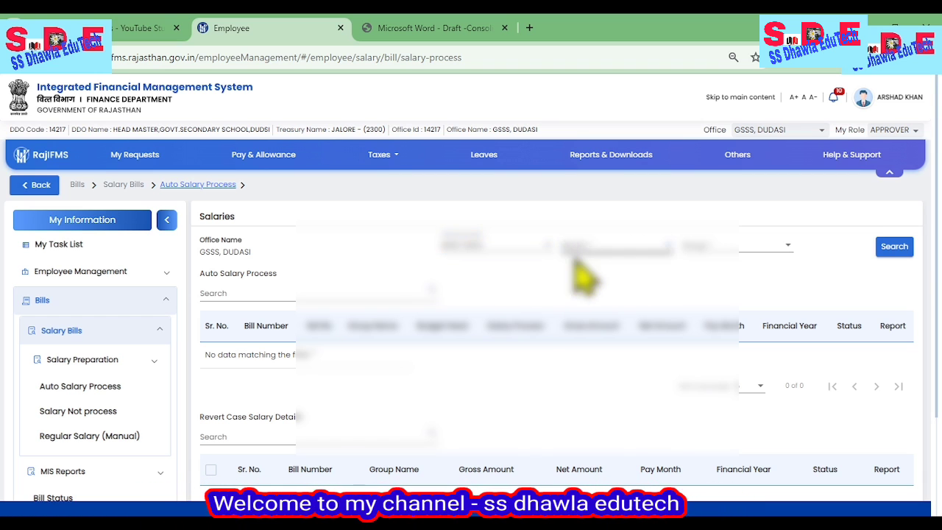
left_click(582, 283)
left_click(760, 245)
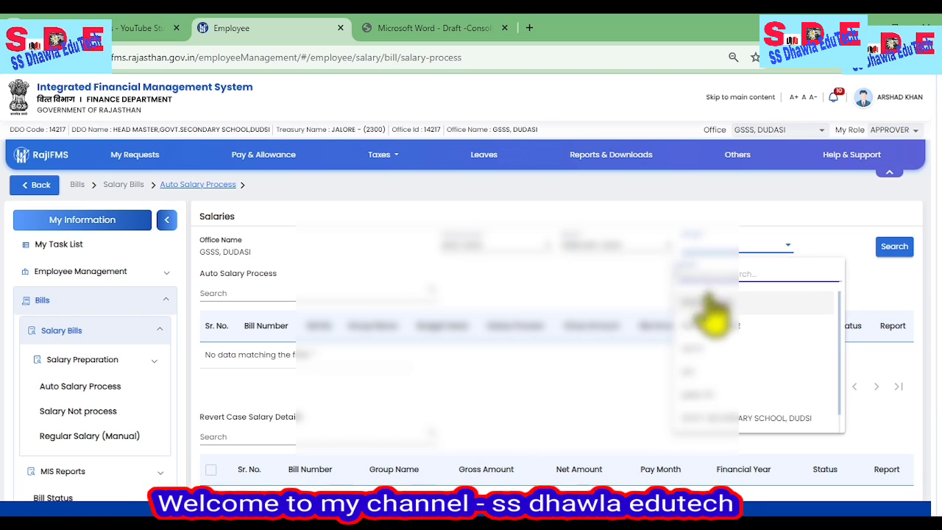
left_click(697, 373)
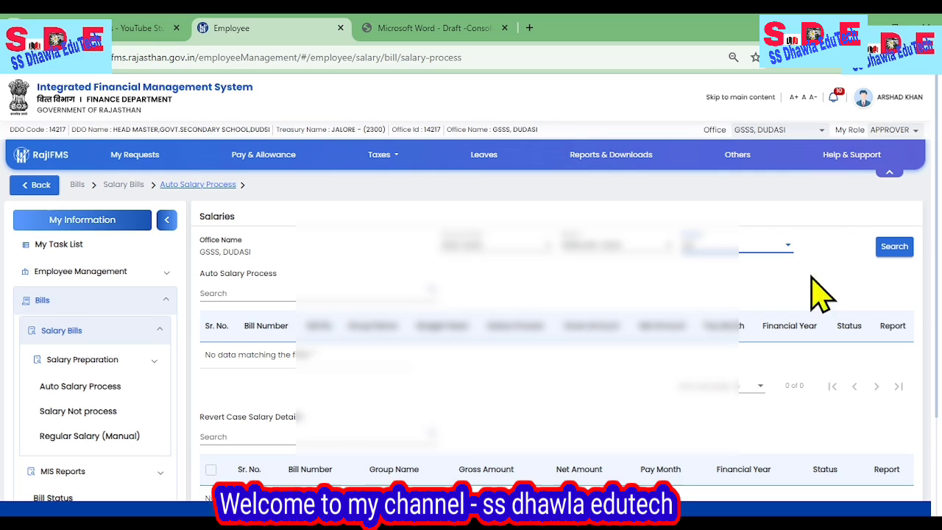
left_click(894, 247)
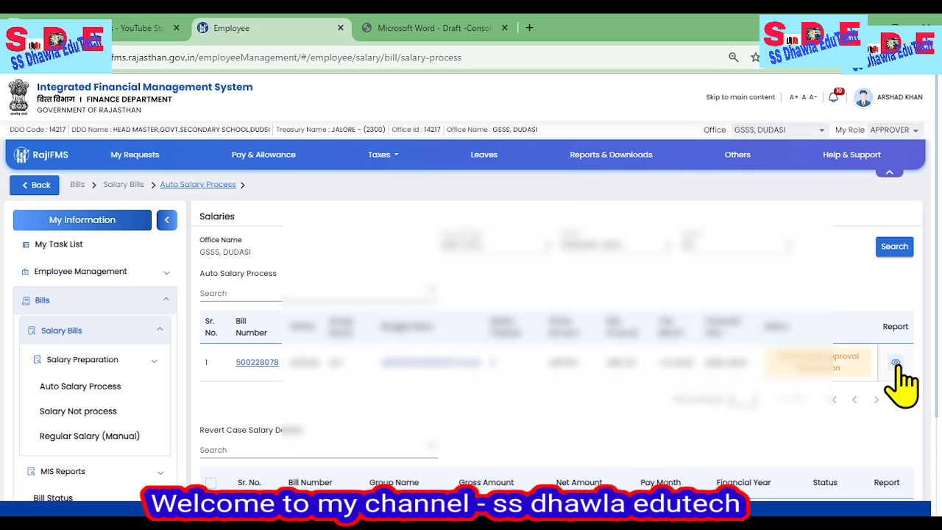
Open the LEC group's pay bill and review its header and employee-wise earnings, deductions and net amounts
left_click(259, 364)
scroll(295, 367, "down", 2)
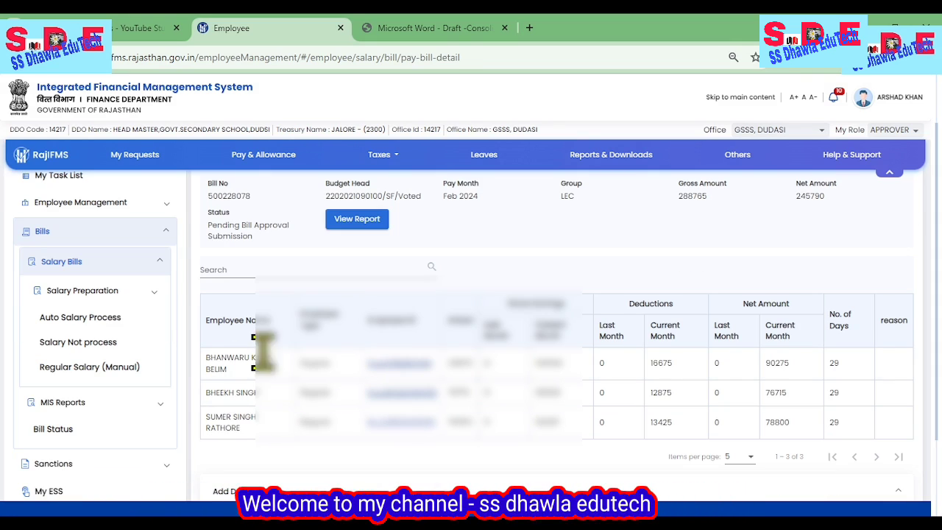
scroll(541, 254, "up", 2)
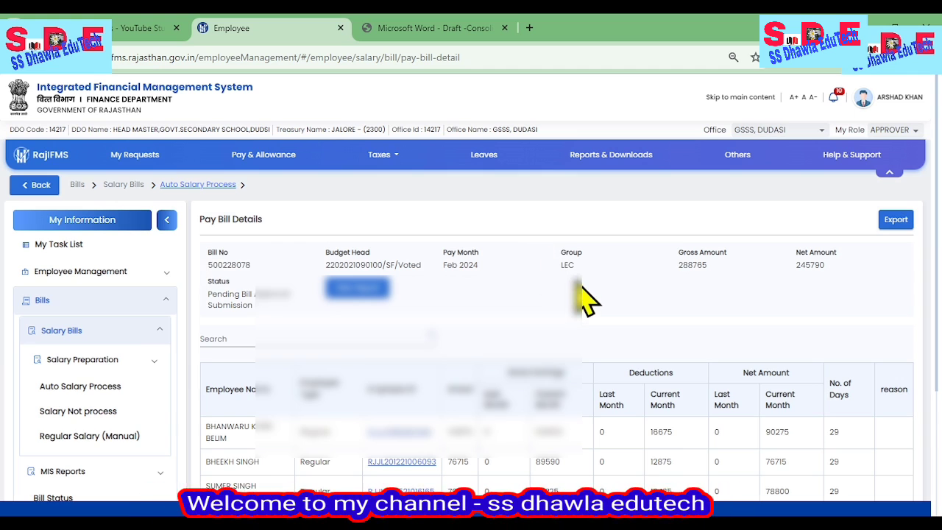
scroll(607, 328, "down", 2)
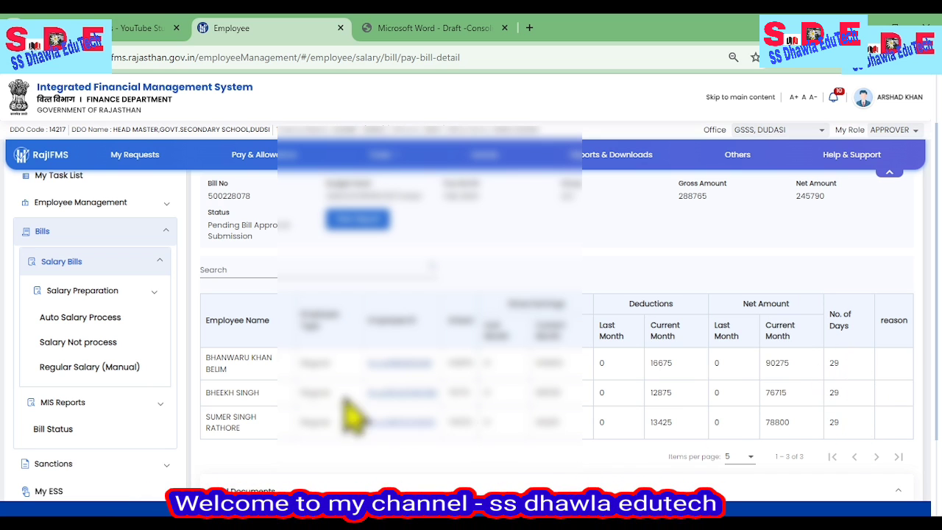
Open the individual pay bill details of one employee listed in the LEC bill
left_click(403, 365)
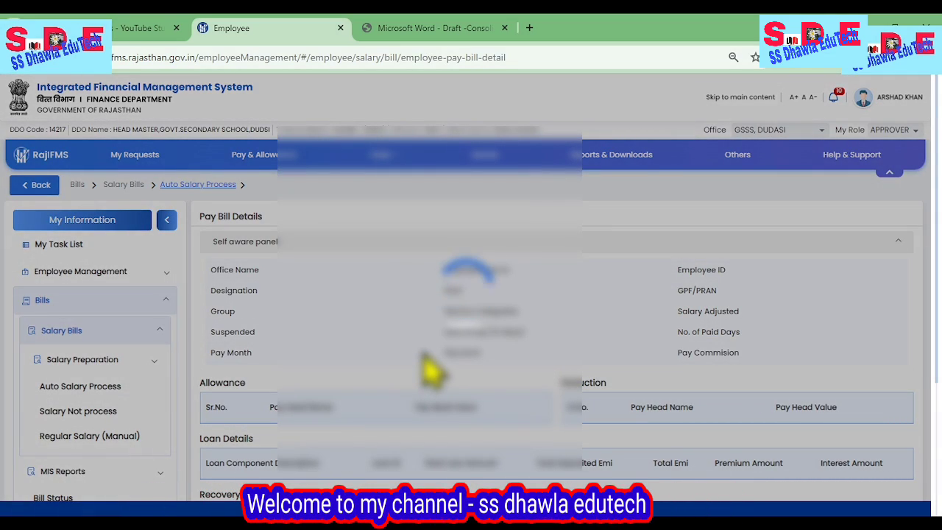
scroll(588, 364, "down", 1)
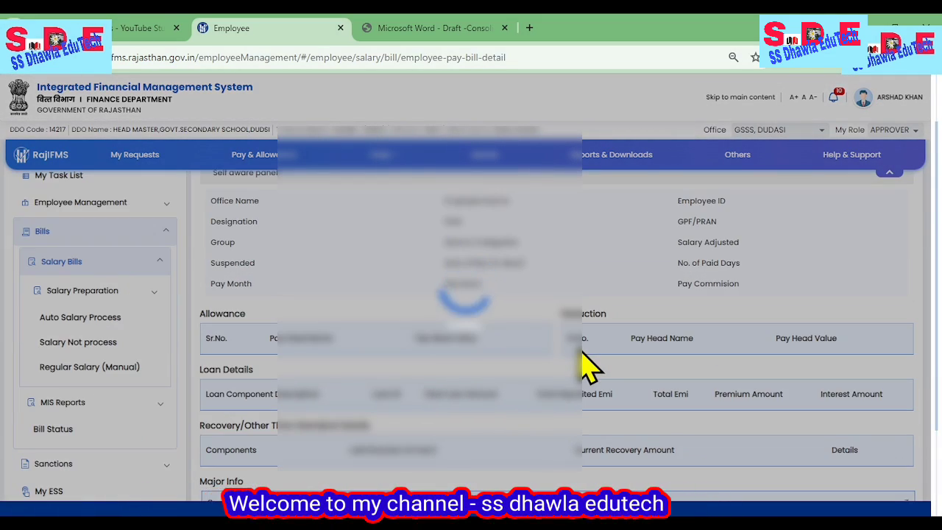
scroll(588, 366, "down", 2)
scroll(585, 364, "up", 2)
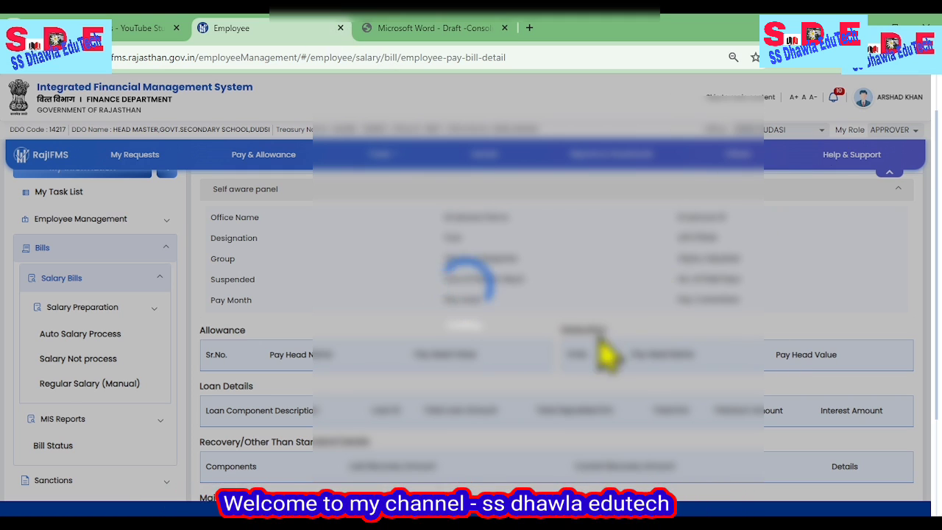
scroll(599, 353, "down", 2)
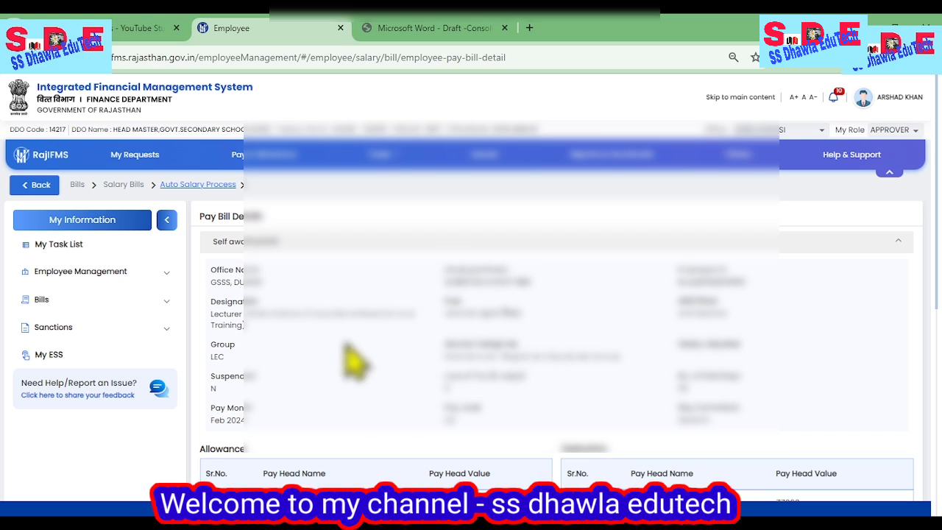
Examine the employee's allowances, deductions, loan details, recoveries and gross and net amounts
scroll(374, 371, "down", 1)
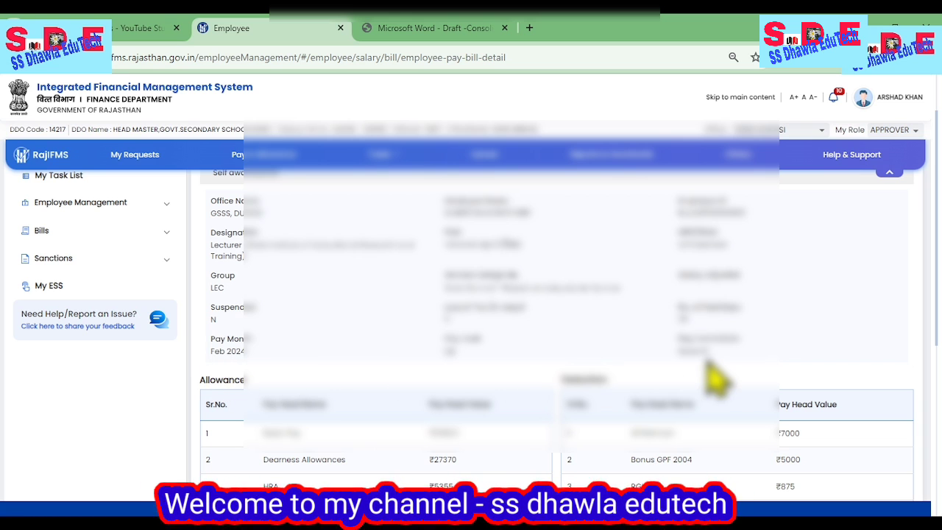
scroll(704, 377, "down", 1)
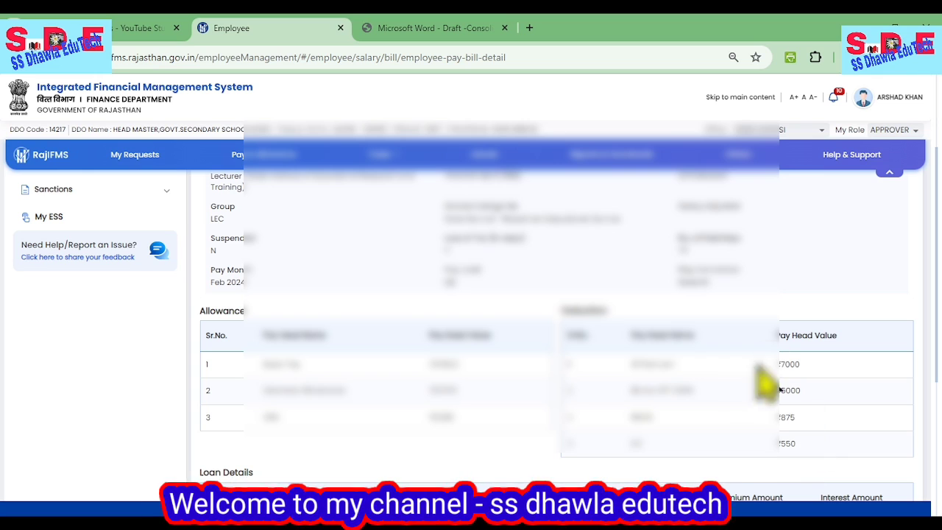
scroll(812, 434, "down", 1)
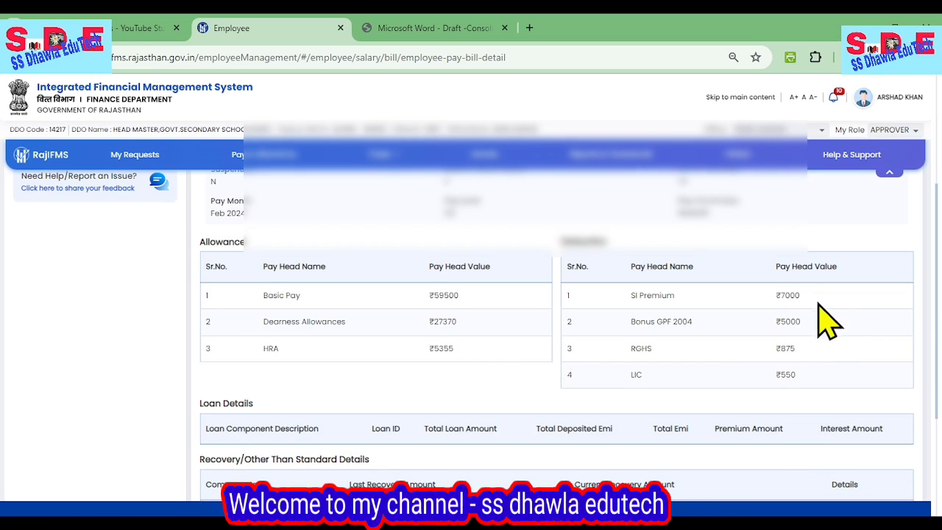
scroll(482, 360, "down", 1)
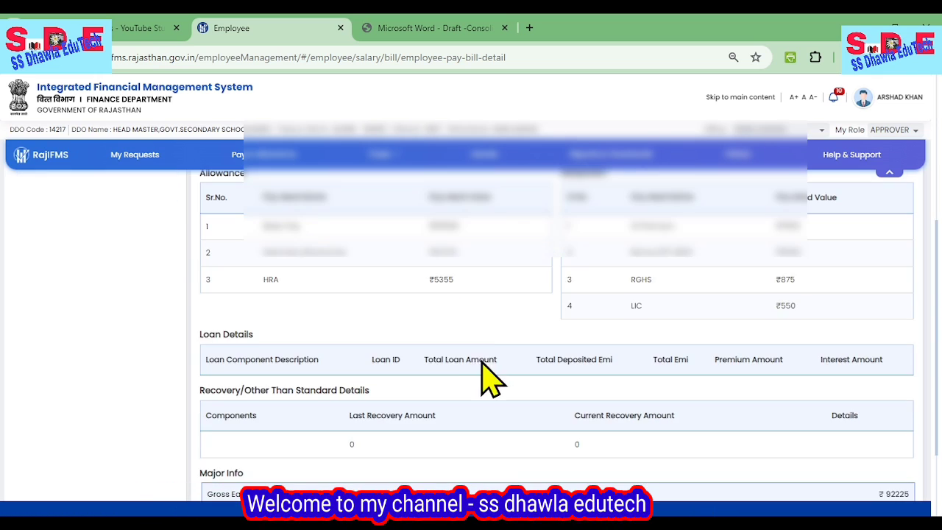
scroll(491, 389, "down", 2)
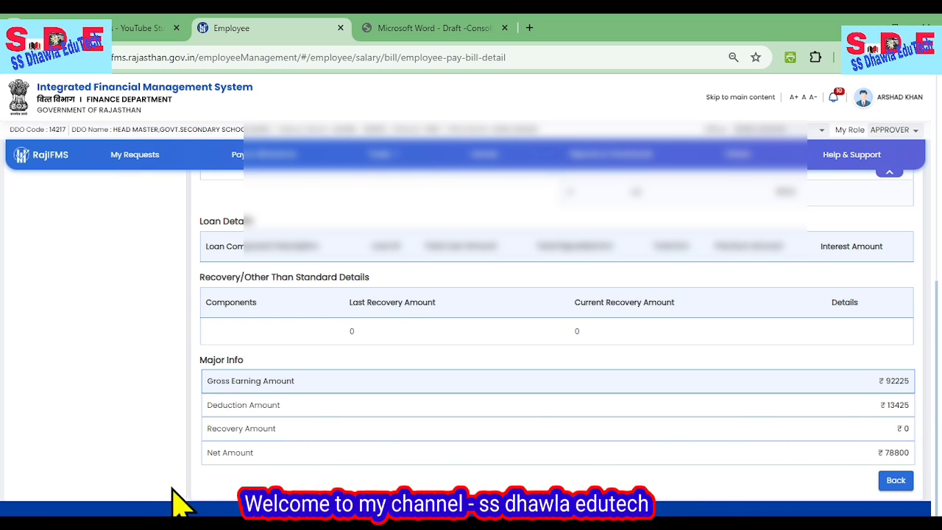
scroll(919, 479, "up", 2)
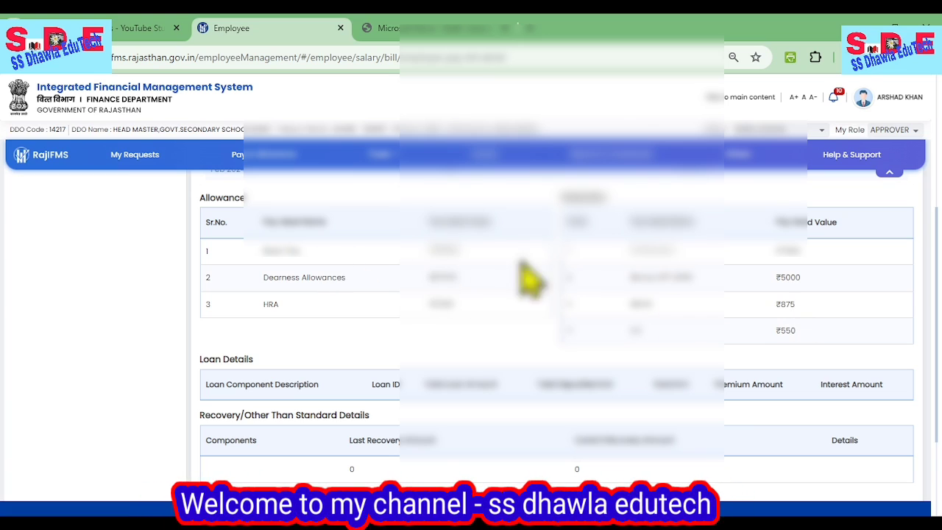
scroll(559, 353, "down", 2)
Return from the employee's details through the pay bill to the Auto Salary Process page
left_click(895, 481)
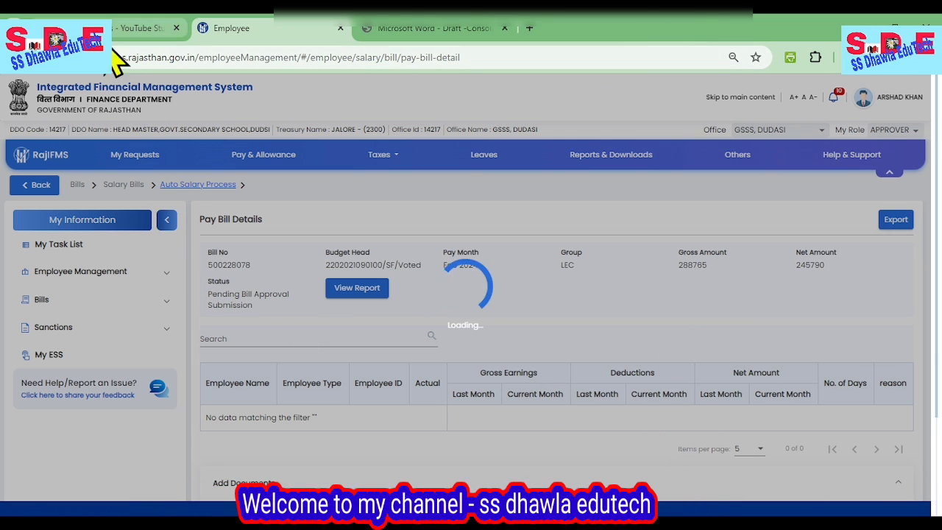
left_click(70, 86)
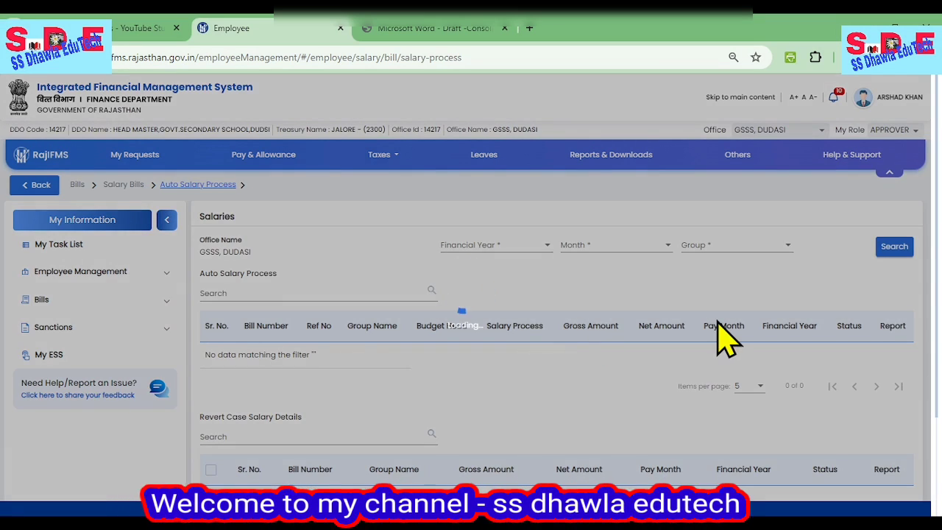
scroll(699, 331, "down", 1)
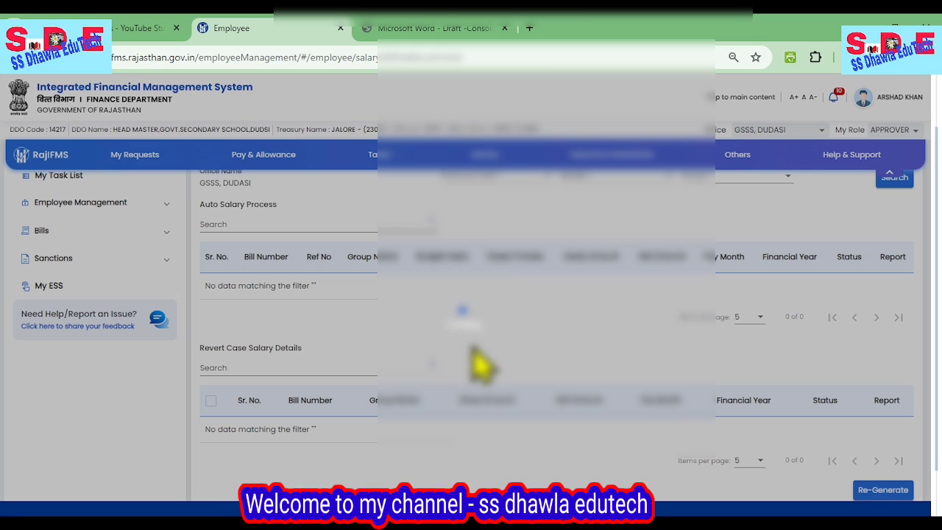
scroll(600, 379, "up", 1)
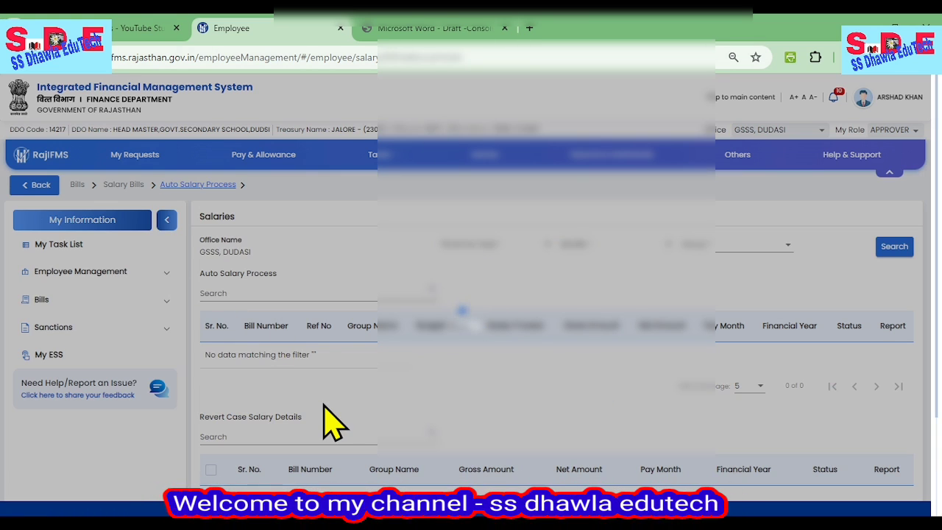
Switch to the user manual PDF and read section 8.1 on Salary Bills, including the login steps and bill options
left_click(456, 31)
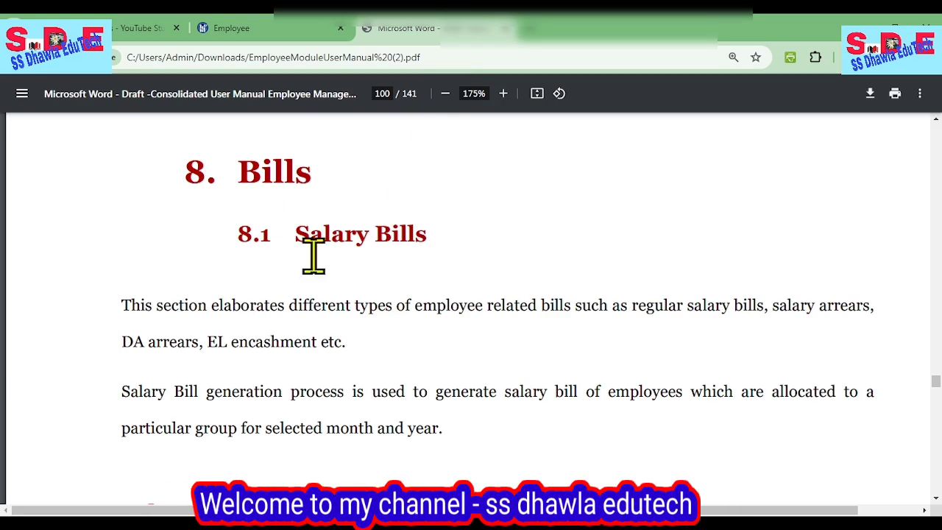
scroll(358, 301, "down", 5)
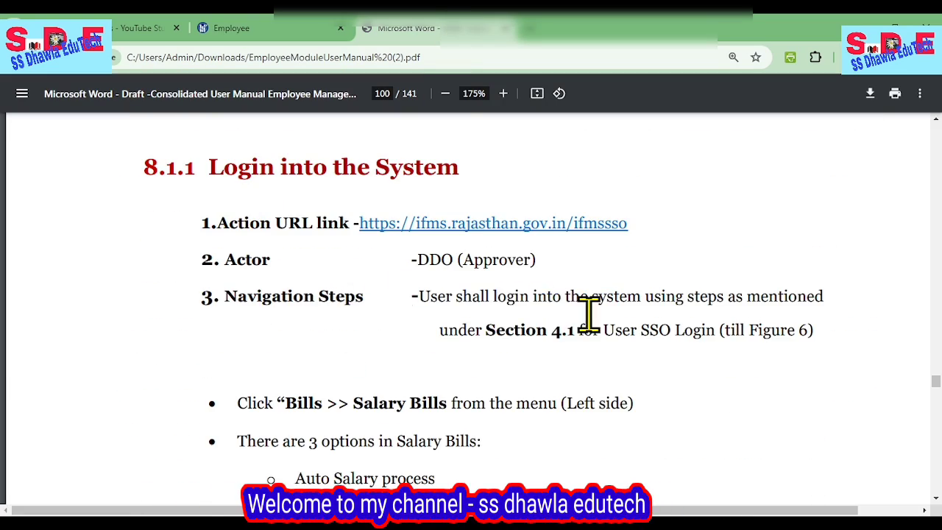
scroll(566, 324, "down", 2)
scroll(320, 300, "down", 1)
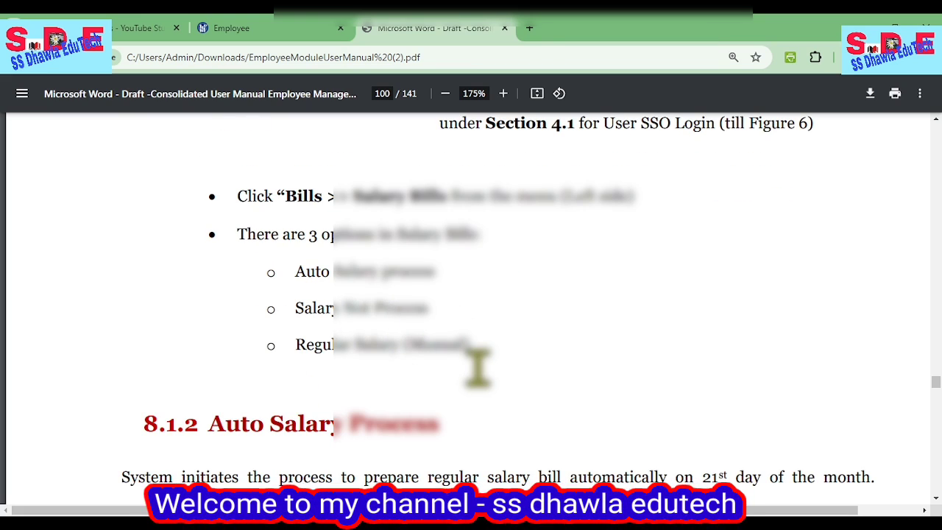
Return to the IFMS Employee page and expand Bills and Salary Bills to show the salary preparation options
left_click(280, 28)
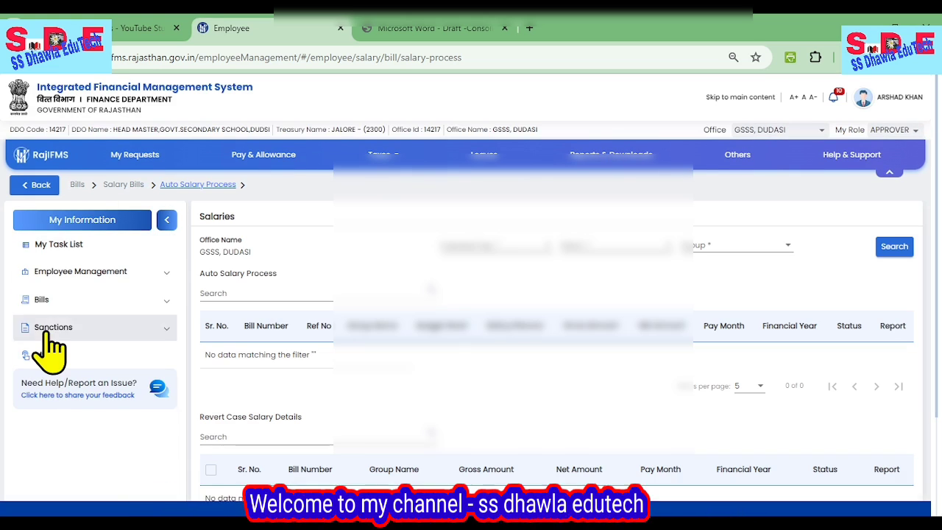
left_click(47, 331)
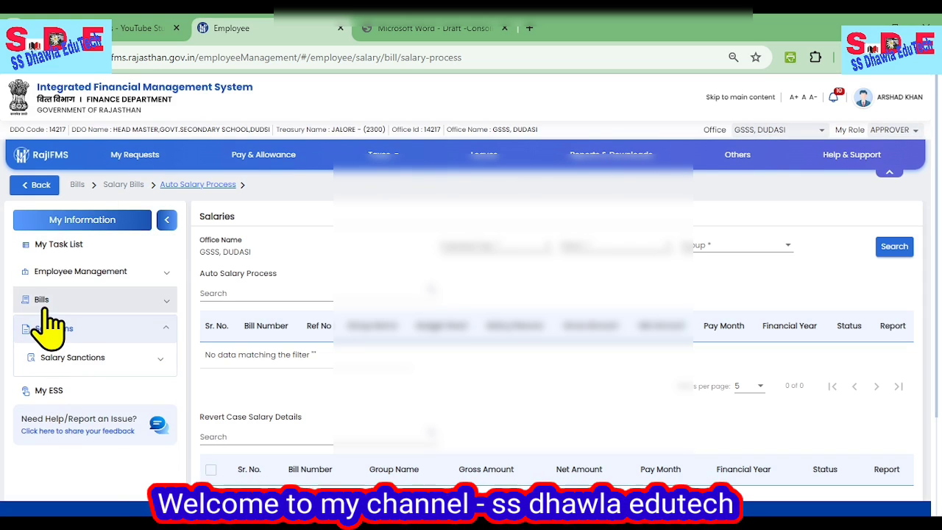
left_click(42, 307)
left_click(65, 331)
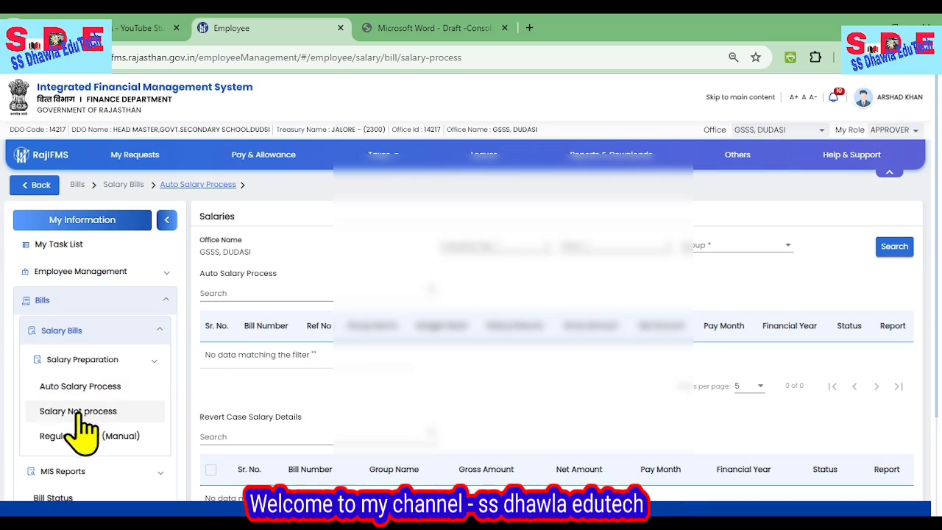
Go back to the user manual and read the Auto Salary Process instructions on menu selection and filter details
left_click(410, 32)
scroll(443, 346, "down", 10)
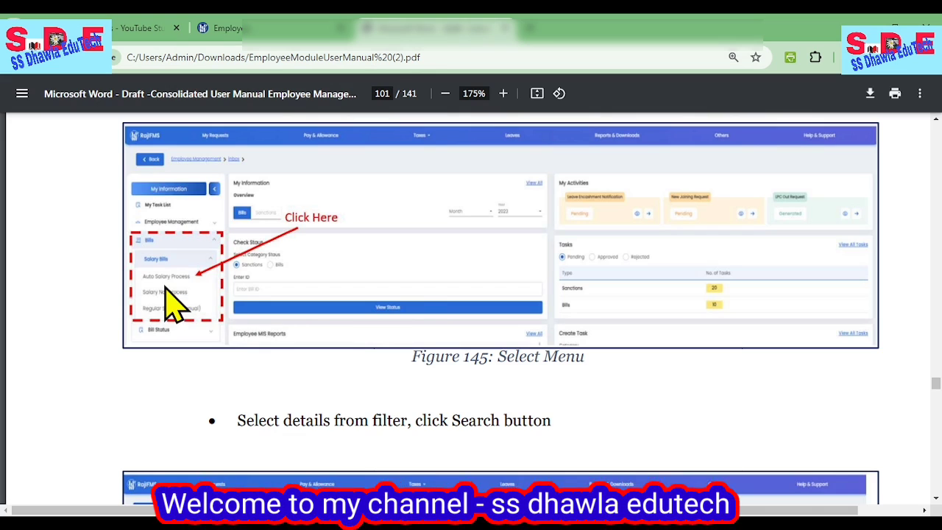
scroll(500, 287, "down", 5)
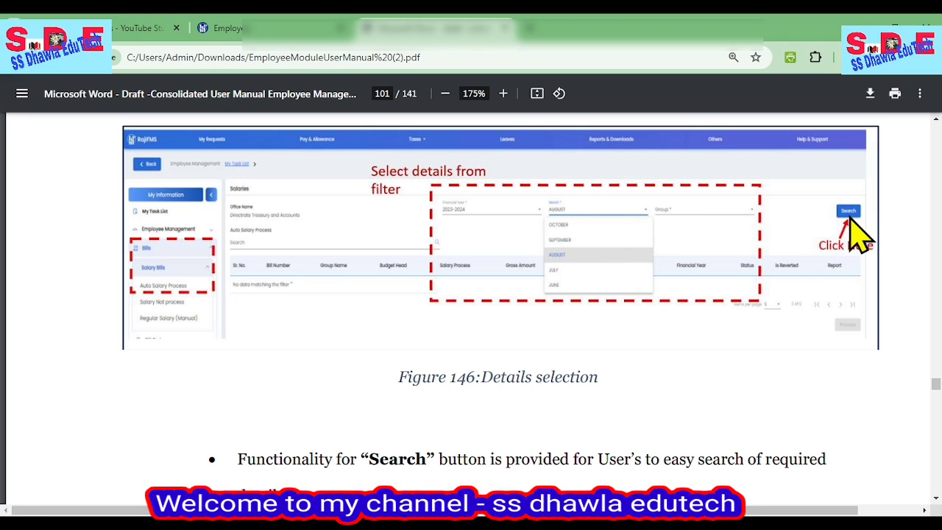
scroll(351, 332, "down", 10)
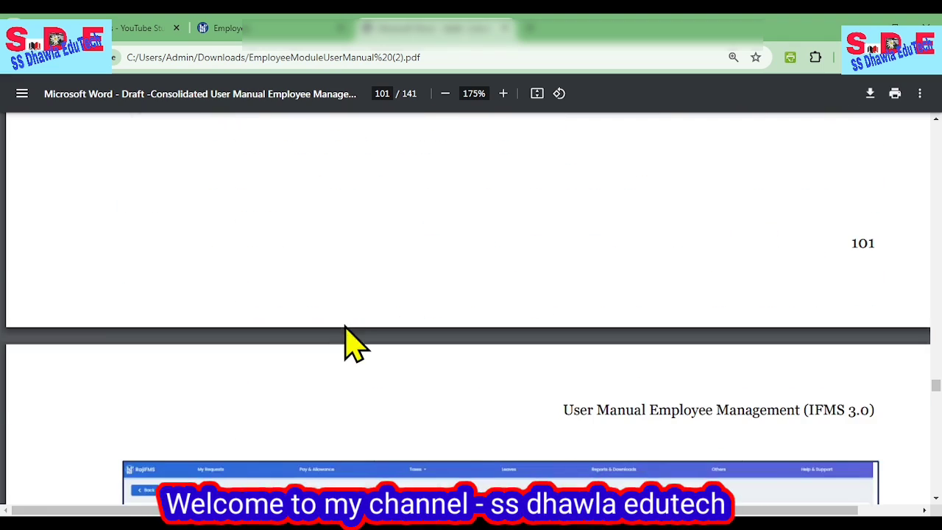
Examine Figures 147 and 148 and their instructions on ticking a satisfactory bill and processing it
scroll(351, 343, "down", 3)
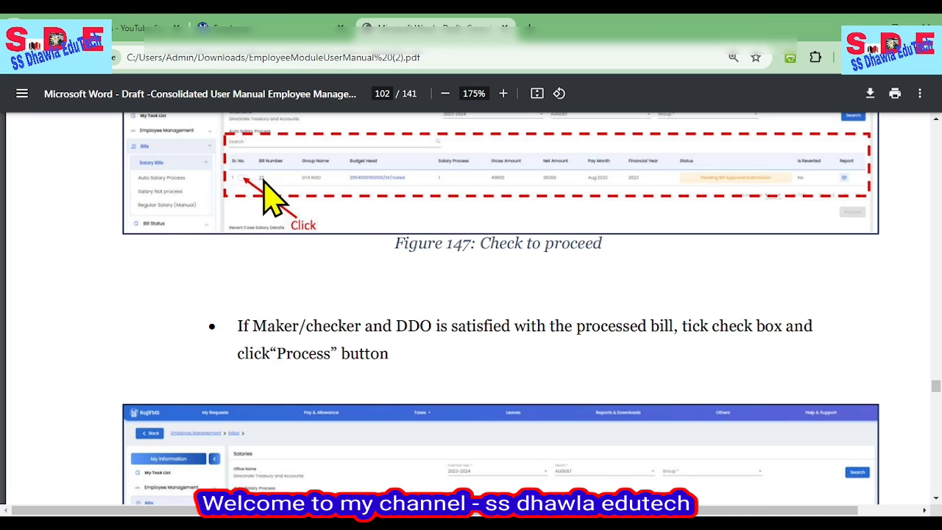
scroll(643, 284, "down", 3)
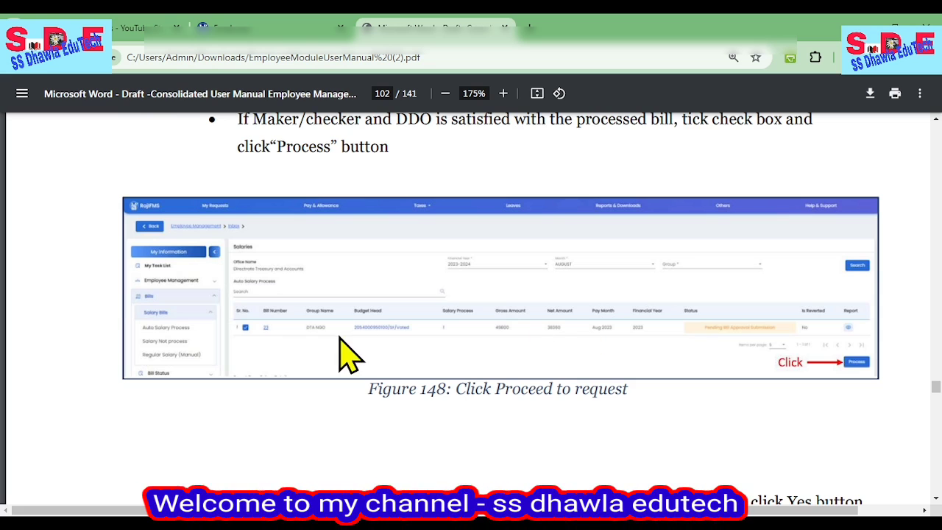
scroll(350, 356, "down", 1)
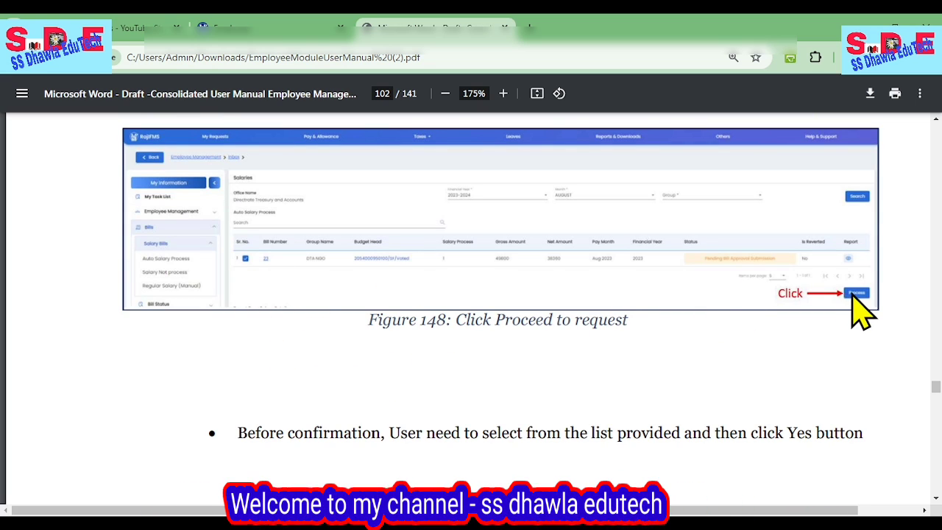
scroll(861, 294, "down", 3)
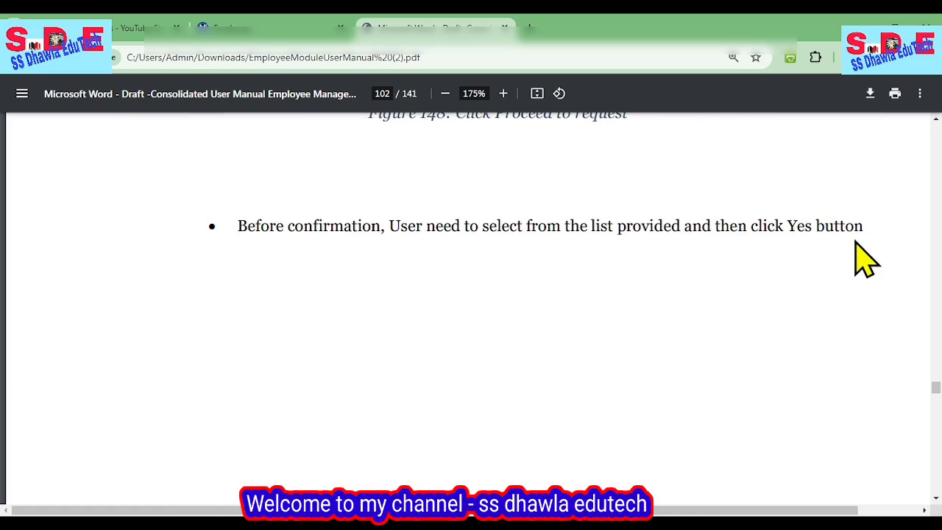
scroll(779, 309, "up", 3)
scroll(765, 320, "up", 2)
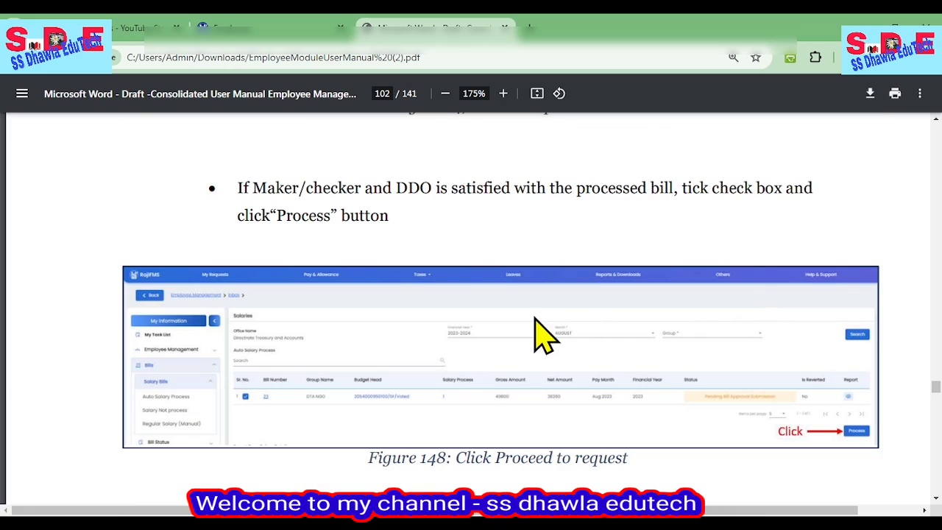
scroll(537, 327, "up", 1)
scroll(458, 332, "up", 4)
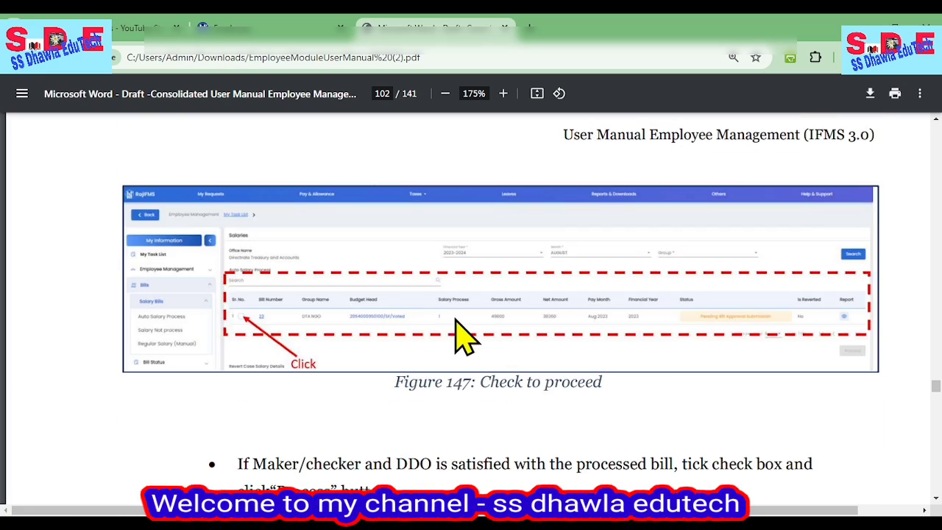
scroll(470, 336, "up", 2)
scroll(471, 336, "down", 3)
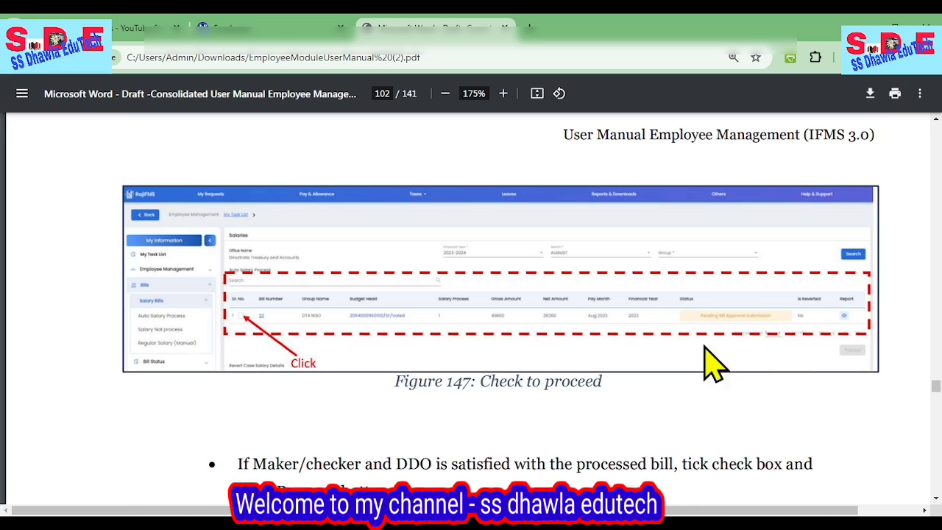
scroll(711, 361, "down", 2)
scroll(441, 408, "down", 1)
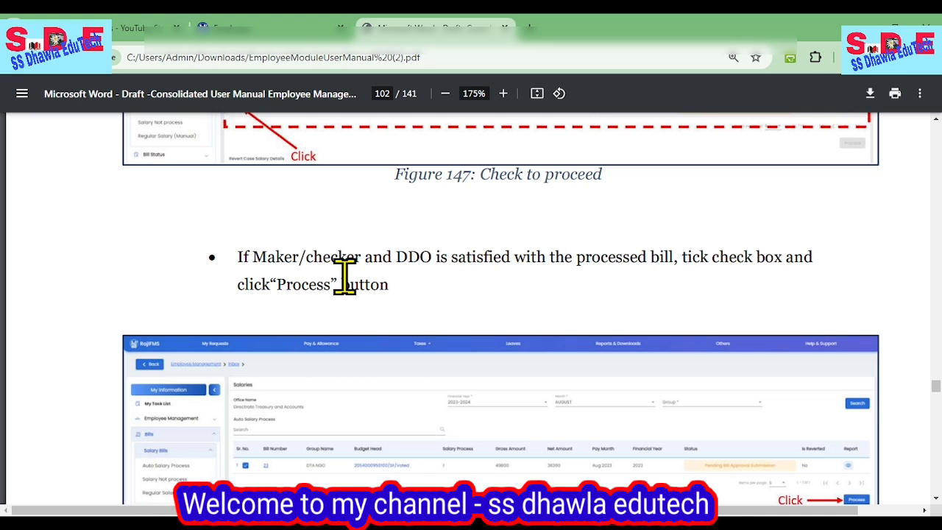
scroll(866, 322, "down", 1)
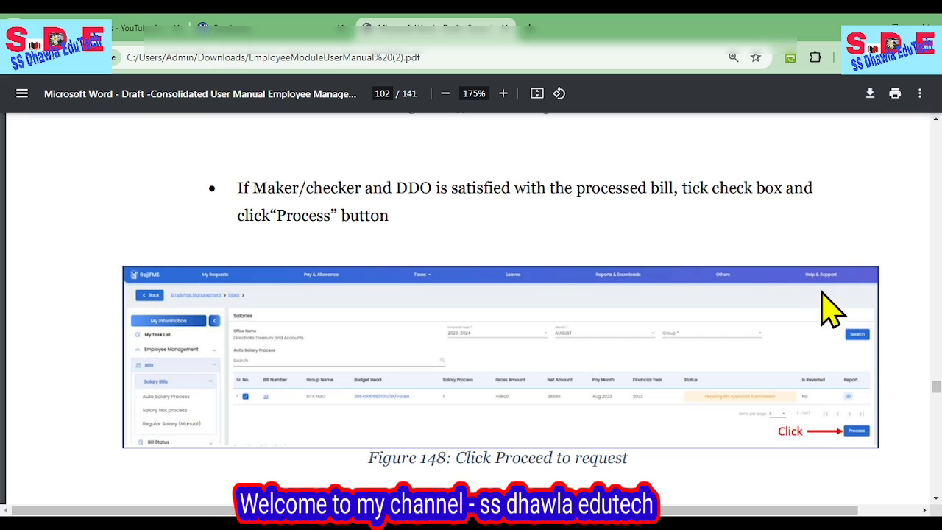
Read the manual's instructions on the certification checklist, final confirmation and success message for a submitted bill
scroll(660, 372, "down", 5)
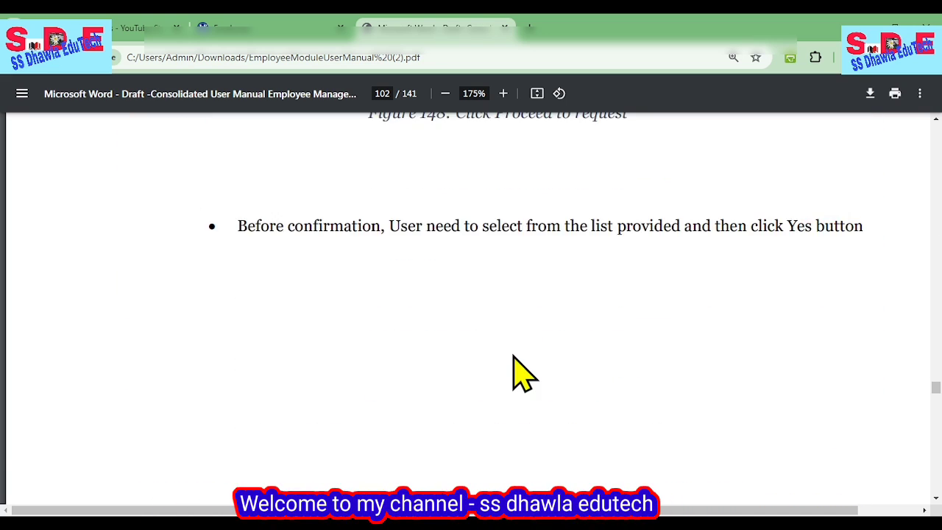
scroll(513, 357, "down", 10)
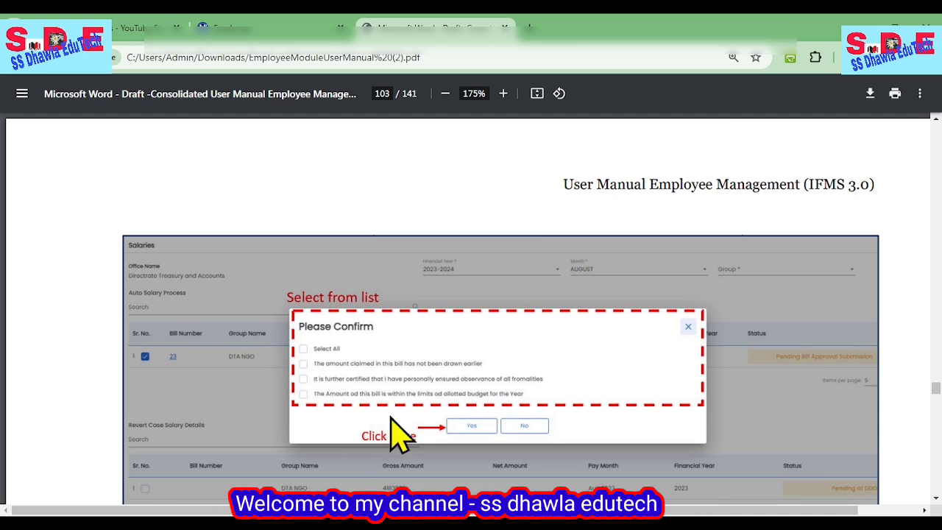
scroll(479, 417, "down", 10)
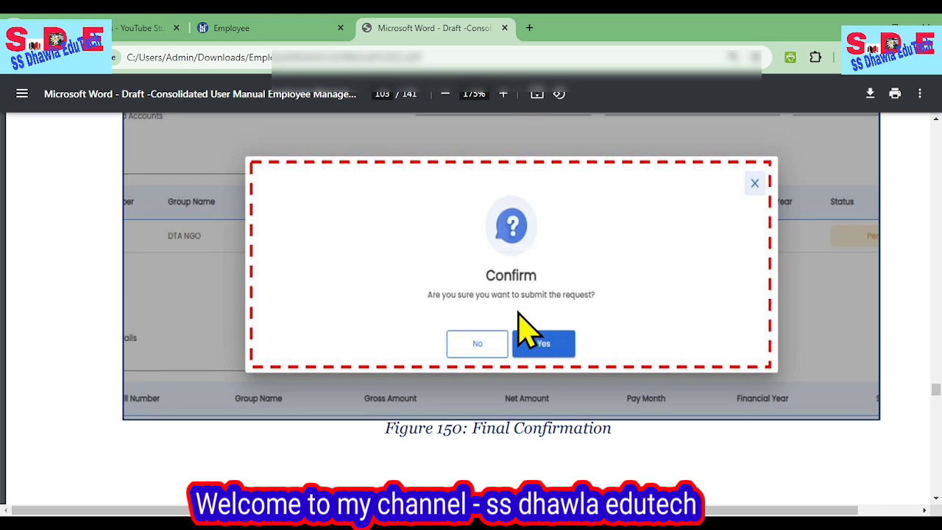
scroll(542, 375, "down", 4)
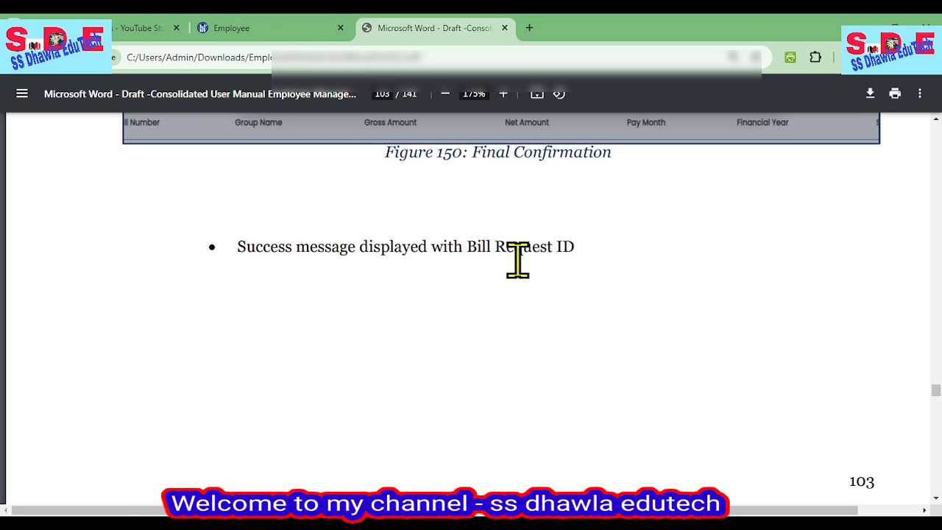
scroll(522, 269, "down", 8)
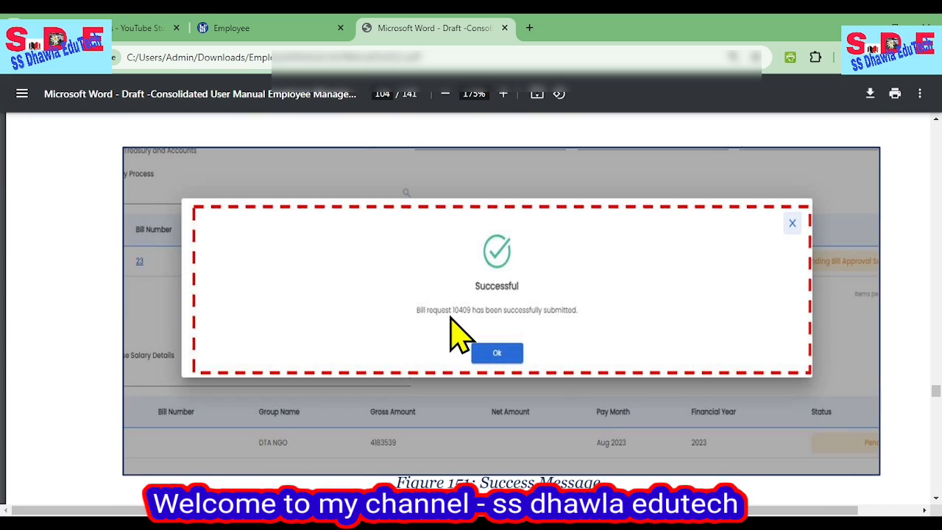
Read section 8.1.2.1 Salary Revert, covering the menu path, filter details and bill search results
scroll(507, 326, "down", 5)
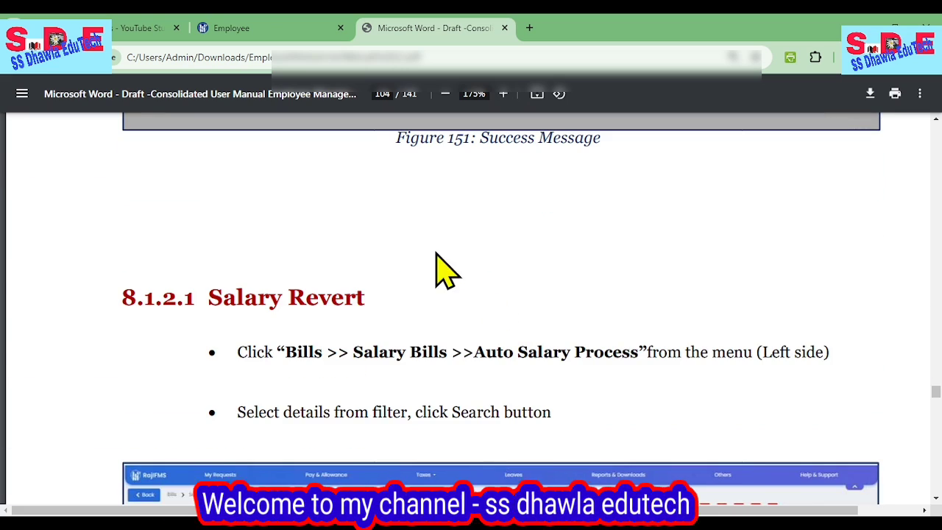
scroll(375, 302, "down", 1)
scroll(414, 336, "down", 2)
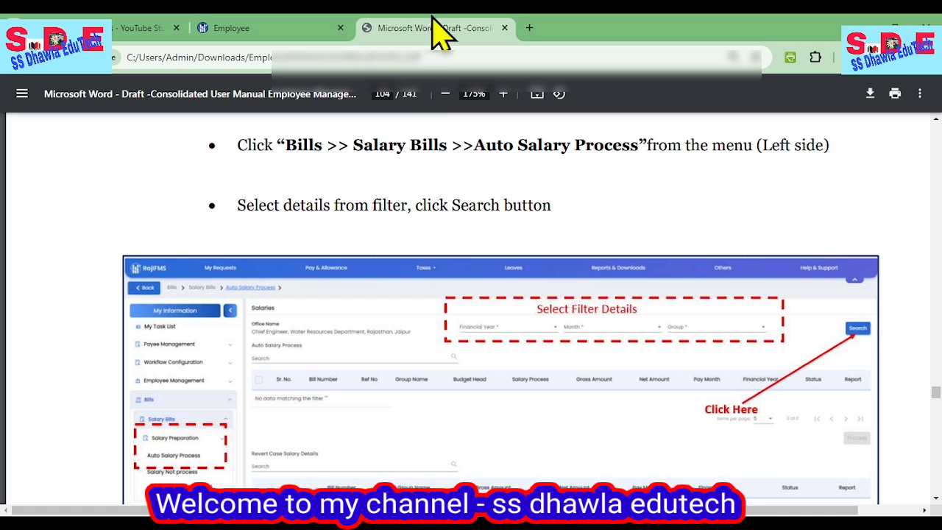
scroll(645, 187, "down", 2)
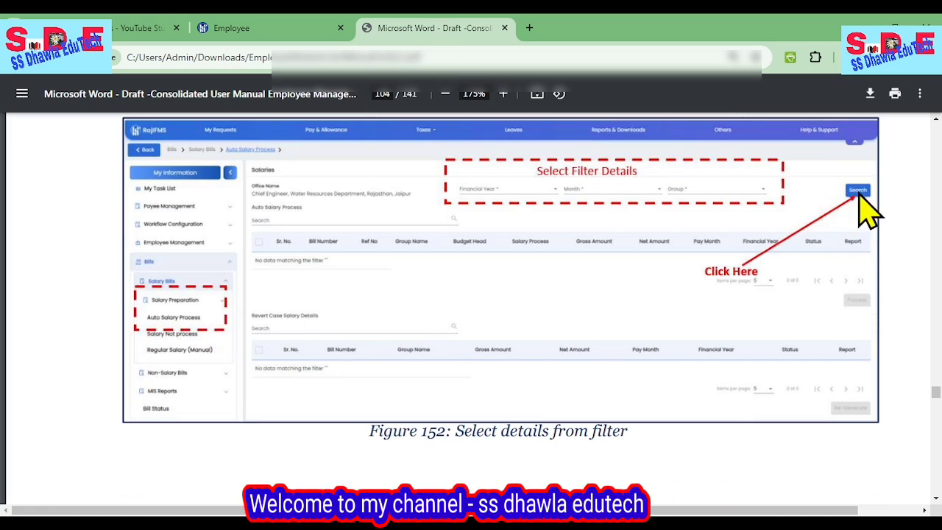
scroll(700, 252, "down", 6)
scroll(670, 276, "down", 7)
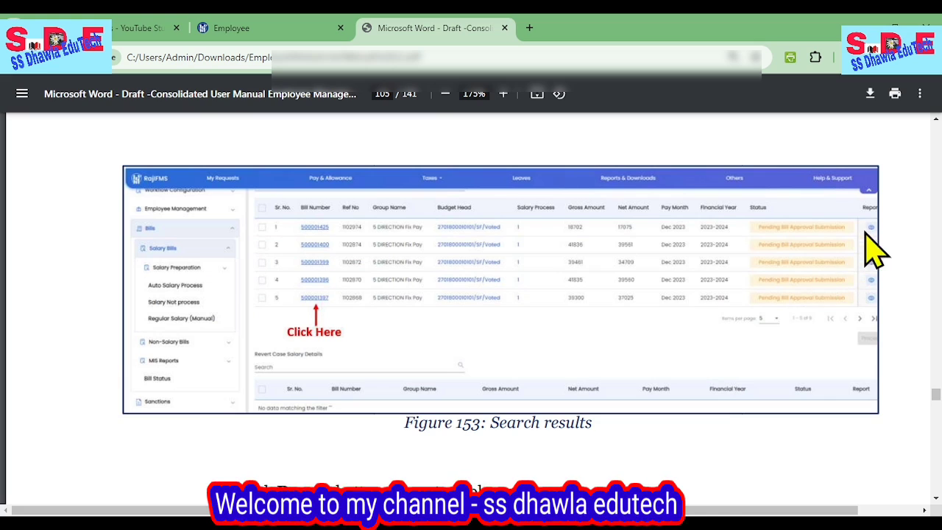
Study how the manual reverts a salary from Pay Bill Details and submits remarks with the required documents
scroll(342, 301, "down", 6)
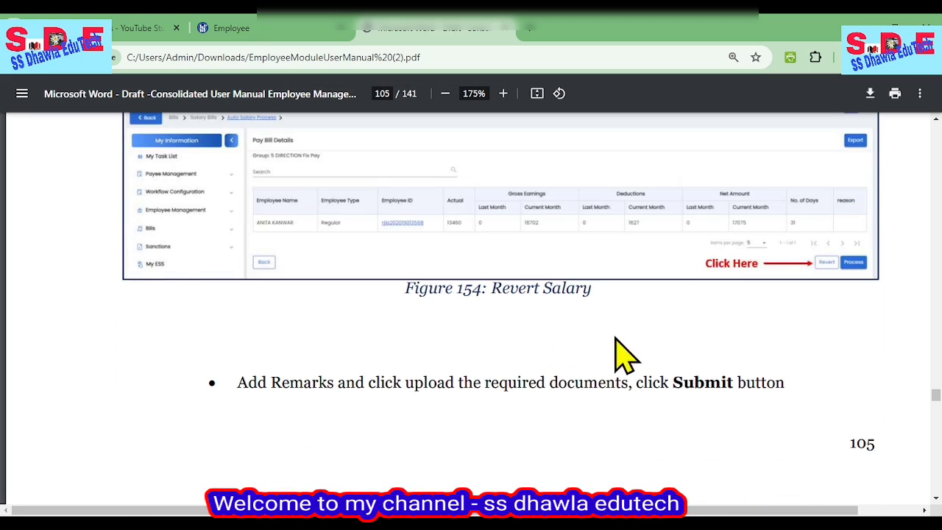
scroll(662, 354, "up", 1)
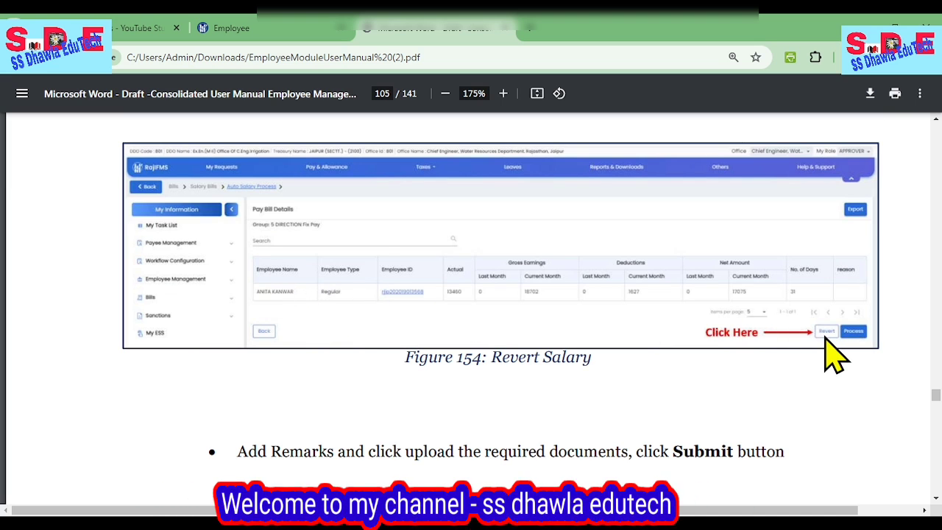
scroll(675, 296, "down", 3)
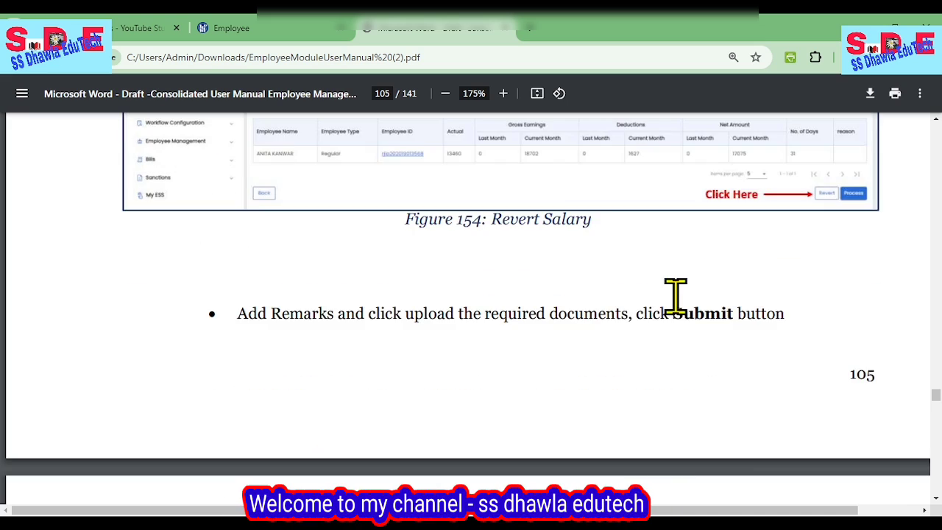
scroll(785, 301, "down", 6)
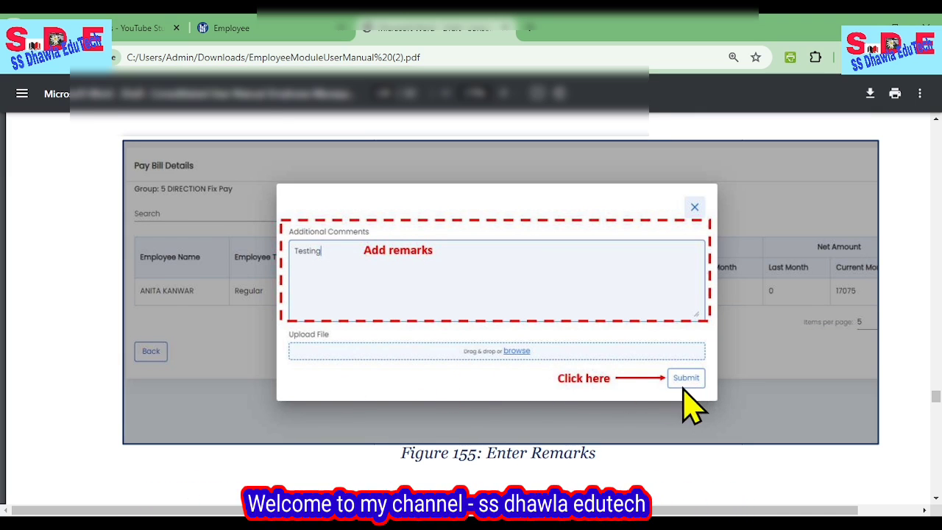
Review the manual's final confirmation of the revert request and the bill request ID message in Figure 157
scroll(685, 405, "down", 4)
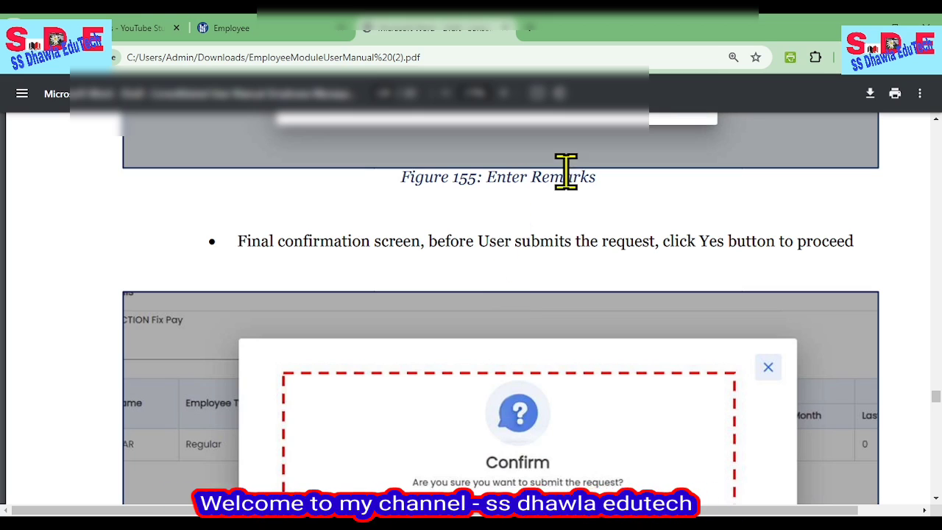
scroll(489, 339, "down", 2)
scroll(544, 365, "down", 2)
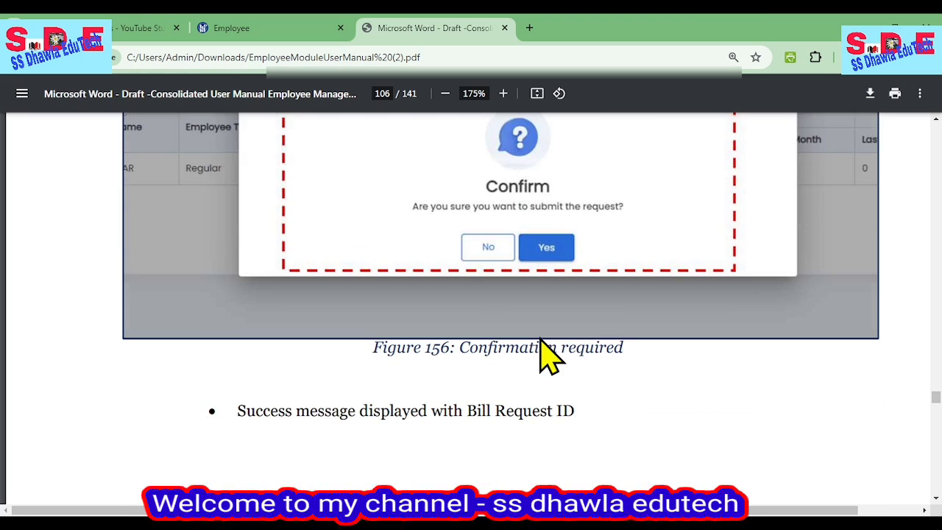
scroll(541, 341, "down", 6)
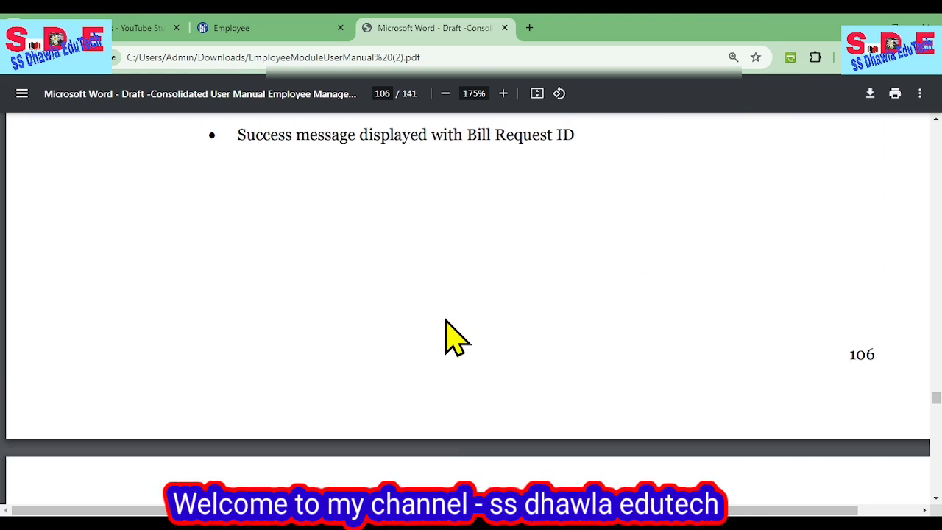
scroll(453, 331, "down", 5)
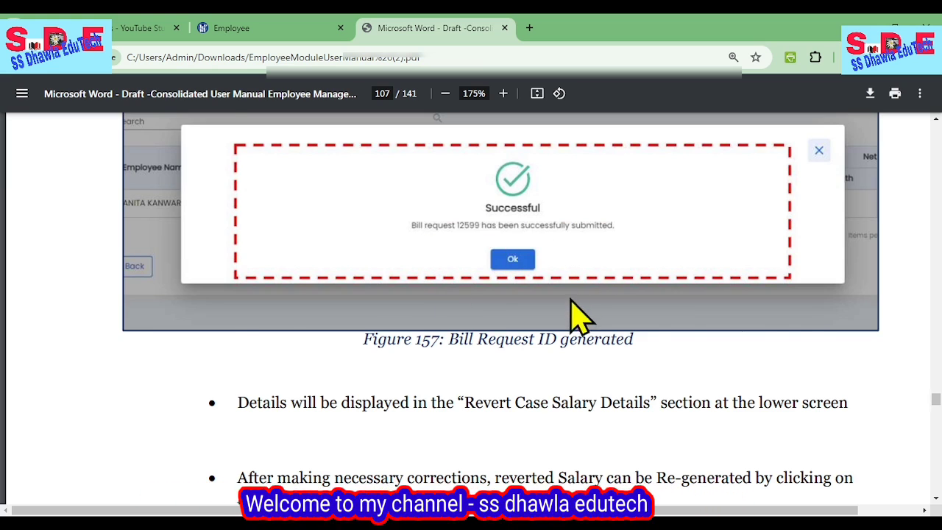
Read the manual's instructions on Revert Case Salary Details, re-generating a reverted salary in Figure 158, and viewing employee details
scroll(503, 336, "down", 1)
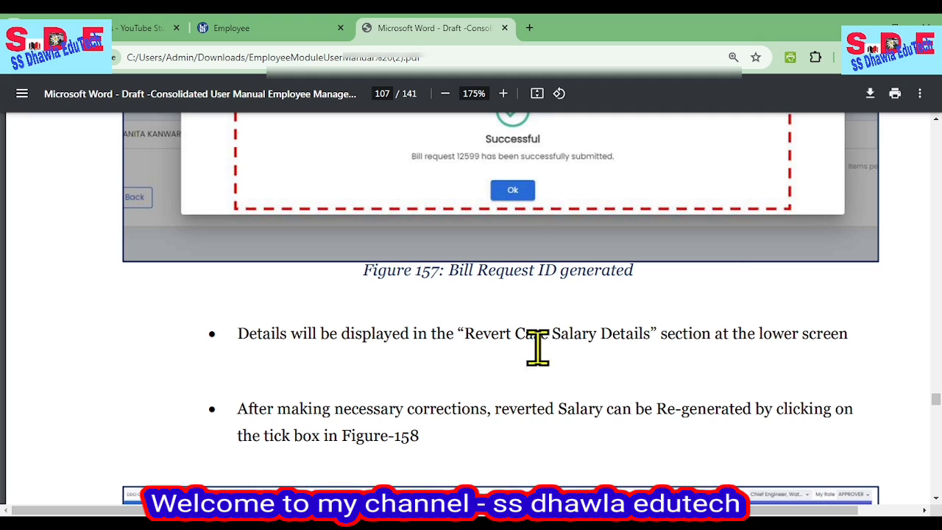
scroll(736, 361, "down", 3)
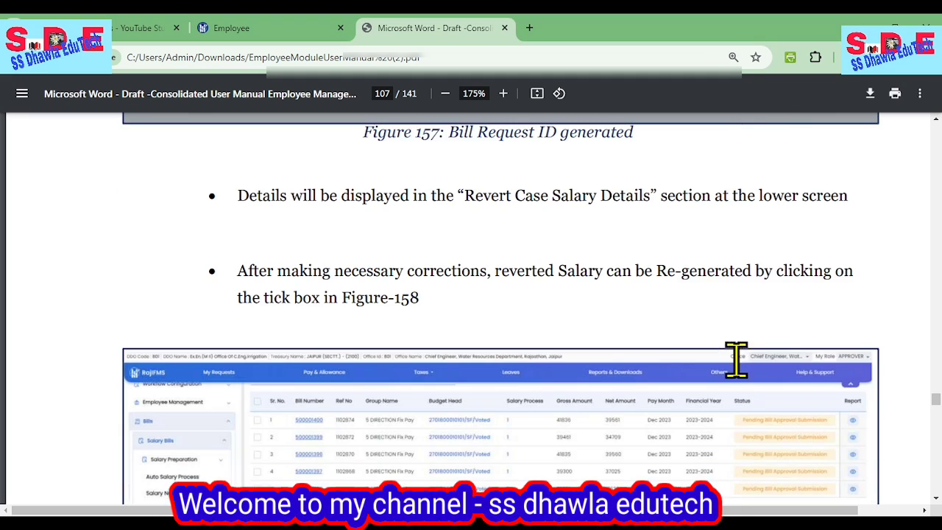
scroll(824, 386, "down", 2)
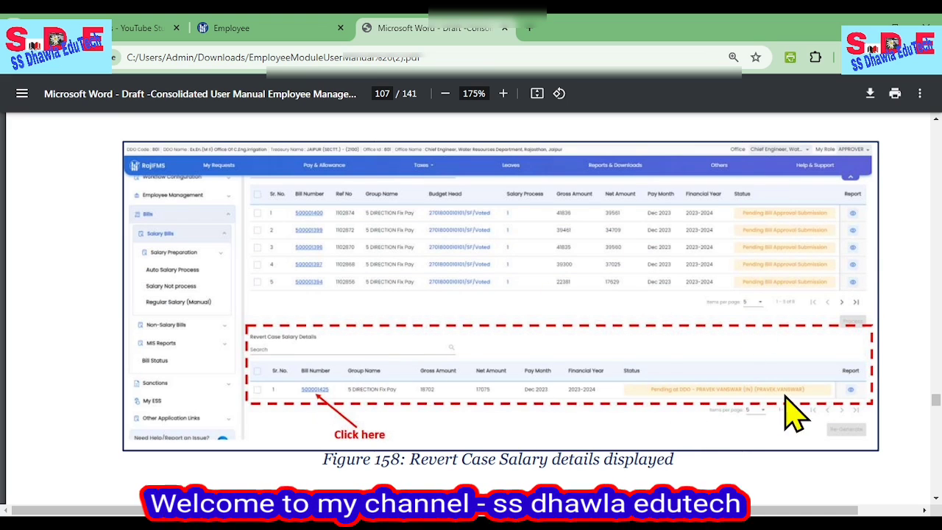
scroll(624, 401, "down", 10)
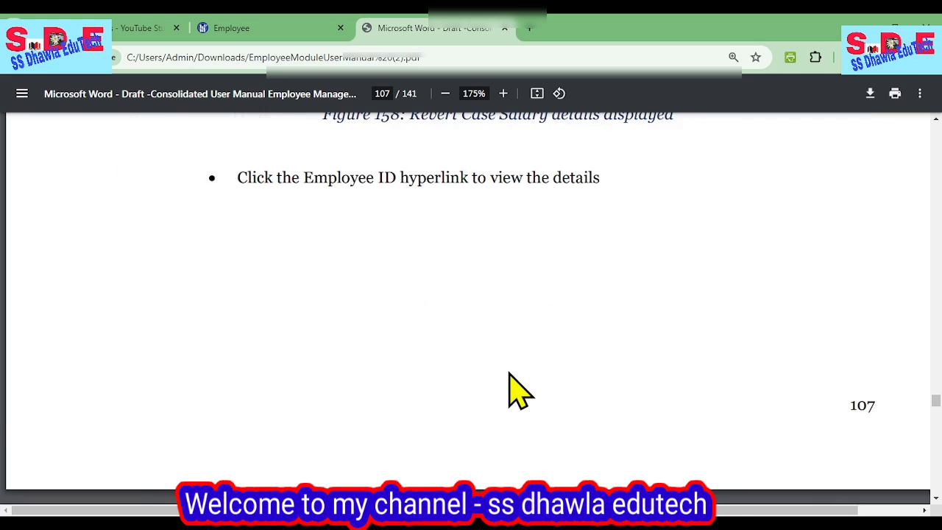
scroll(510, 373, "down", 2)
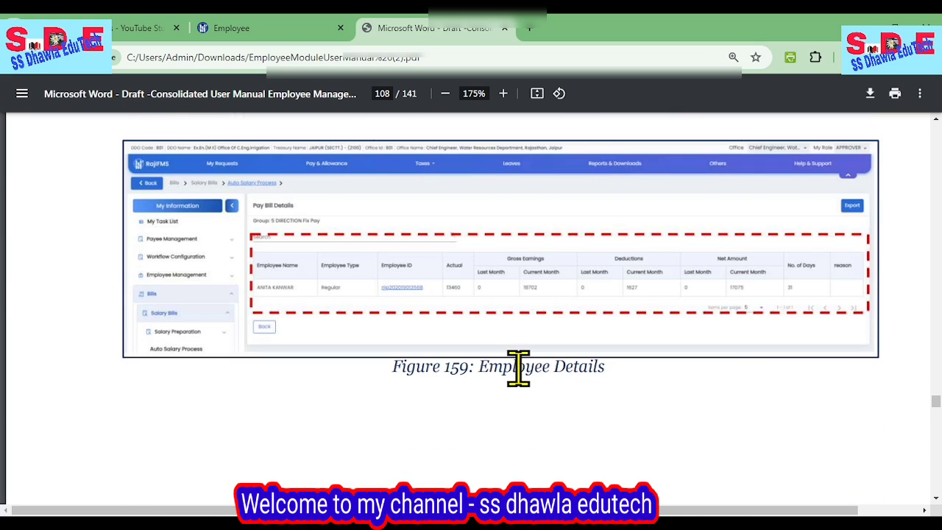
Look through the Employee Details in Figure 159 and the start of section 8.1.3 Salary Not Process
scroll(518, 368, "down", 2)
scroll(518, 368, "down", 4)
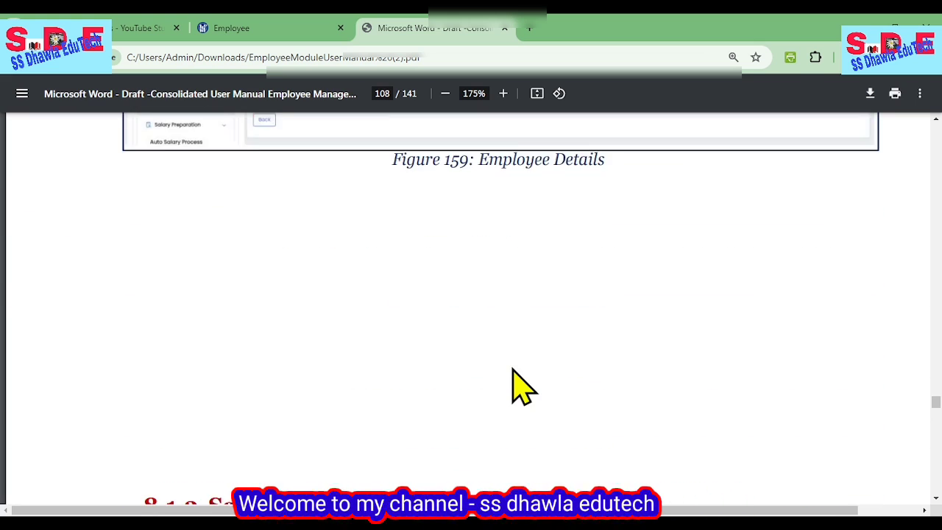
scroll(518, 386, "down", 3)
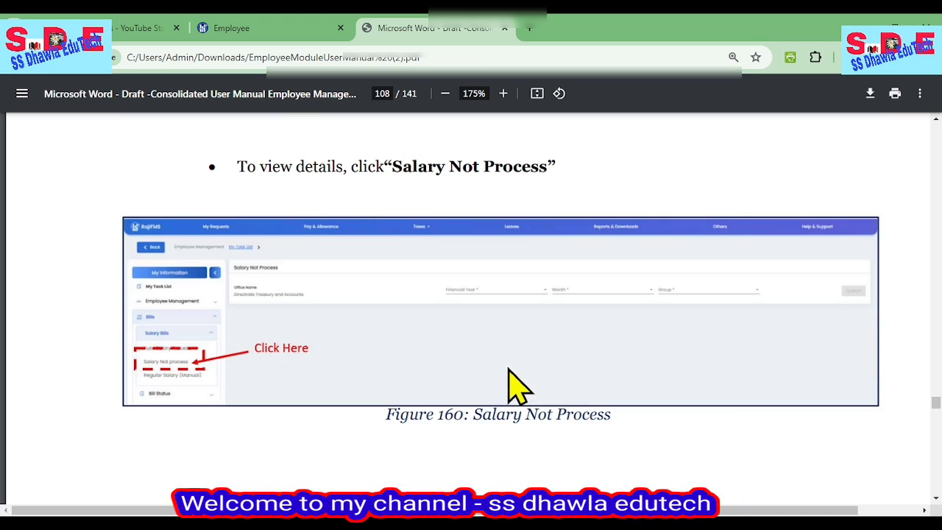
scroll(450, 459, "up", 4)
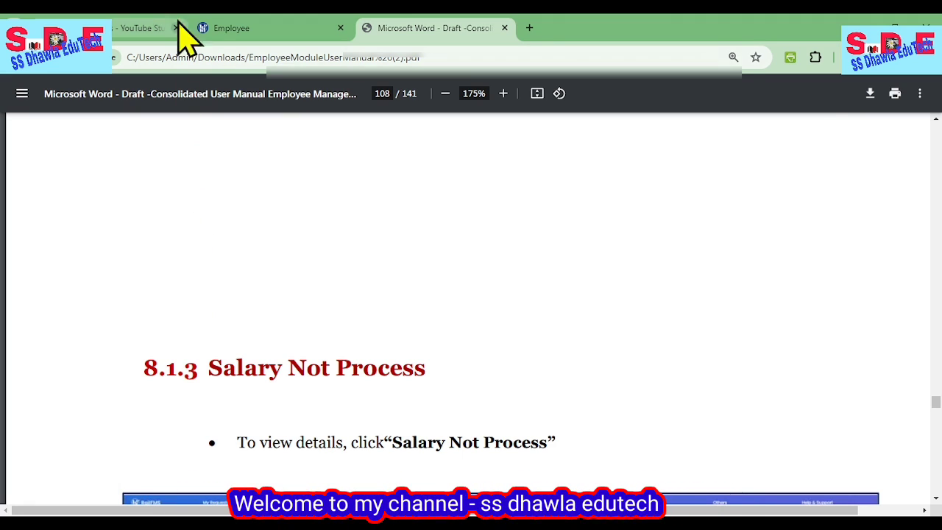
Switch to the IFMS Employee page and search auto-processed salaries for financial year 2023-2024, month FEBRUARY-2024, group LEC
left_click(234, 29)
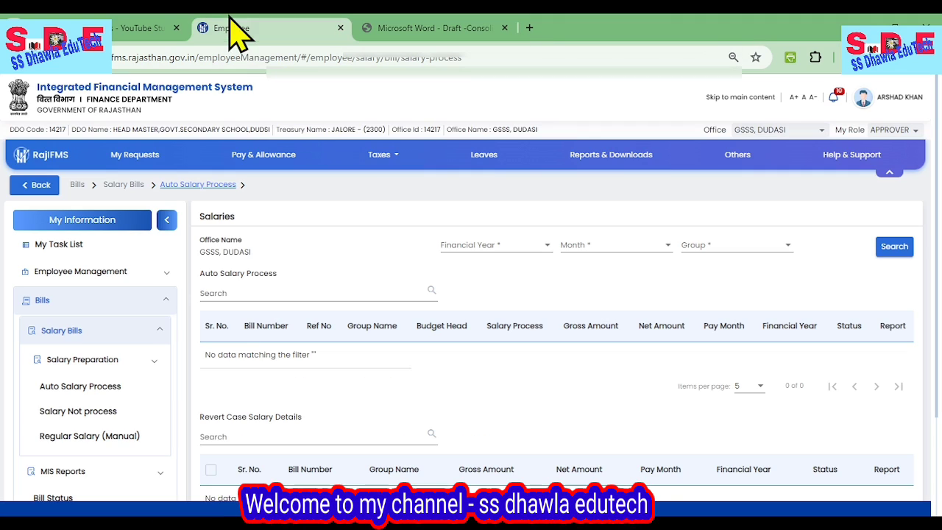
left_click(516, 246)
left_click(500, 267)
left_click(592, 246)
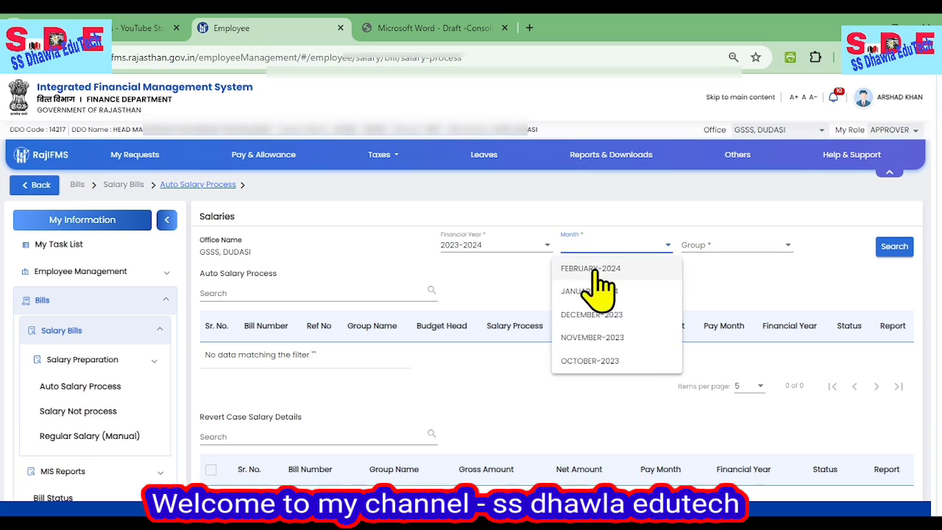
left_click(595, 269)
left_click(712, 250)
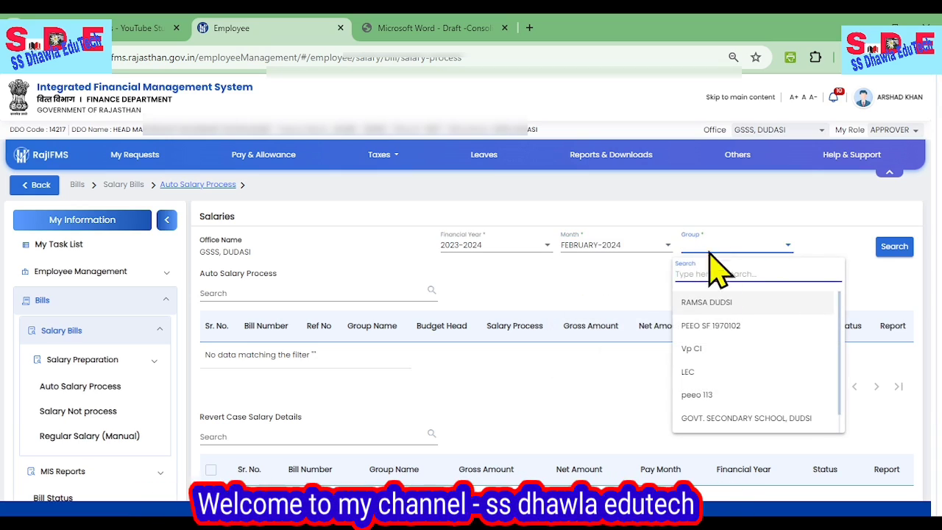
left_click(714, 372)
left_click(887, 248)
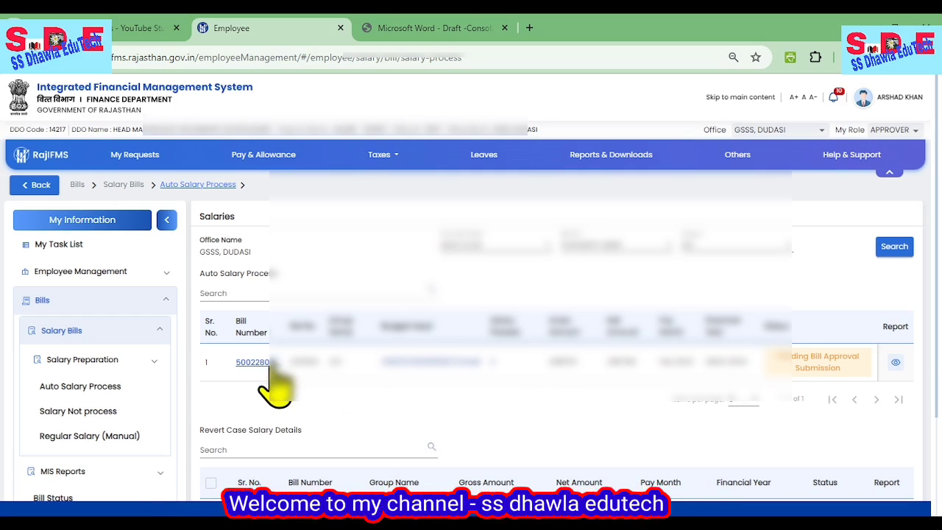
Open the found bill's pay details and review its employee list at 5 items per page
left_click(264, 364)
scroll(368, 383, "down", 2)
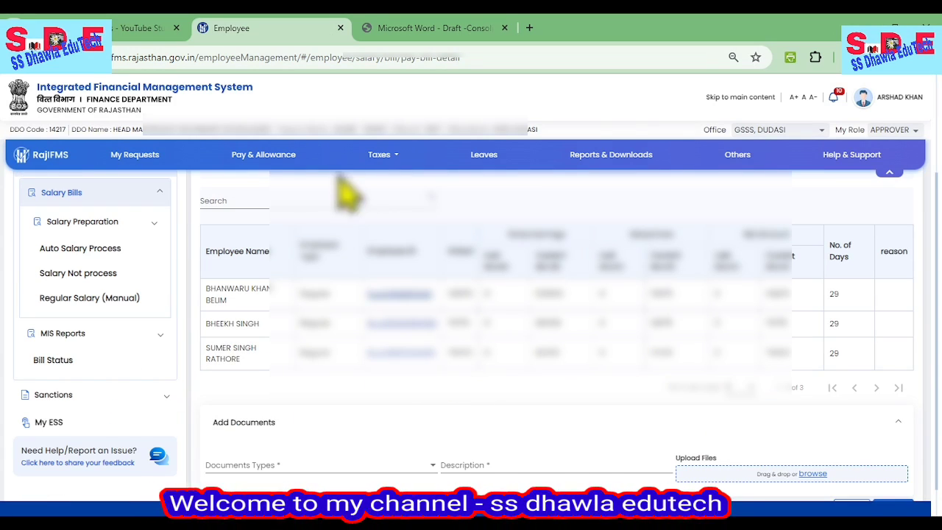
left_click(730, 390)
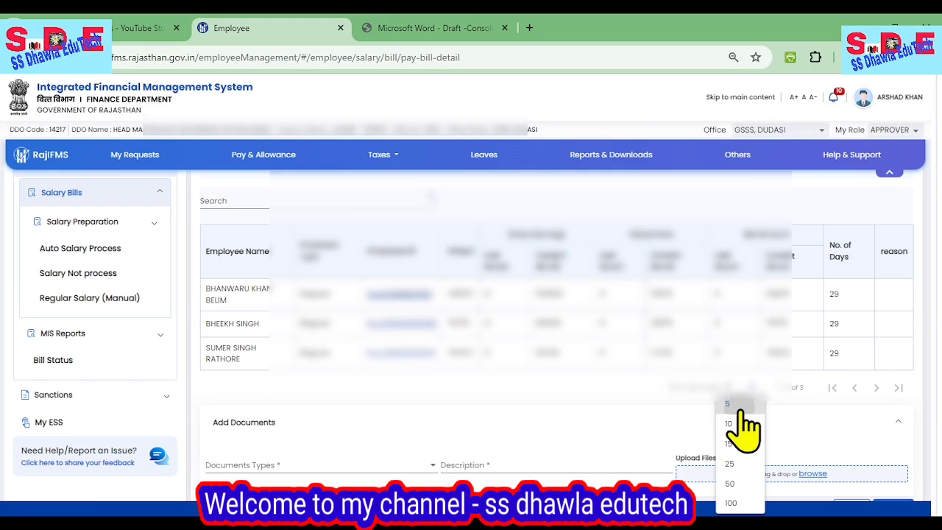
left_click(739, 409)
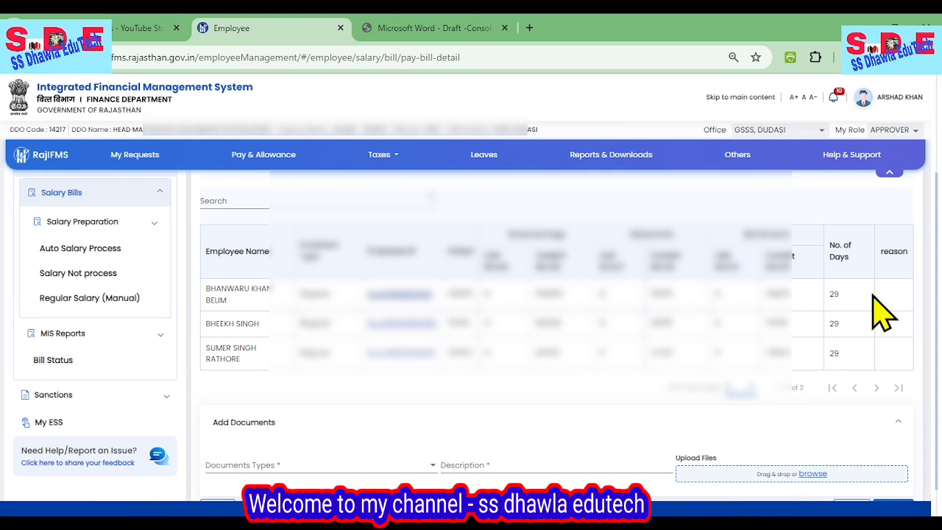
scroll(390, 344, "up", 2)
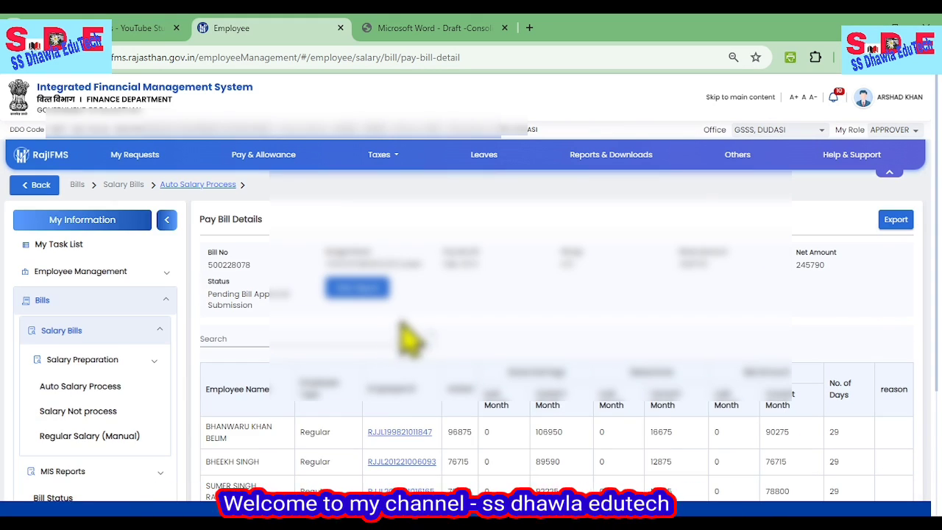
Open the report from the summary section of Pay Bill Details
scroll(404, 331, "down", 1)
left_click(359, 224)
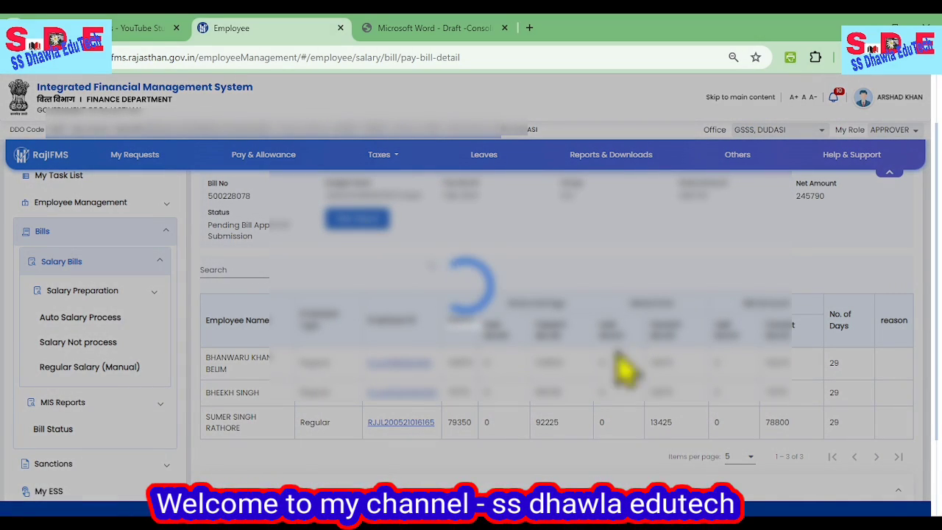
scroll(626, 382, "up", 1)
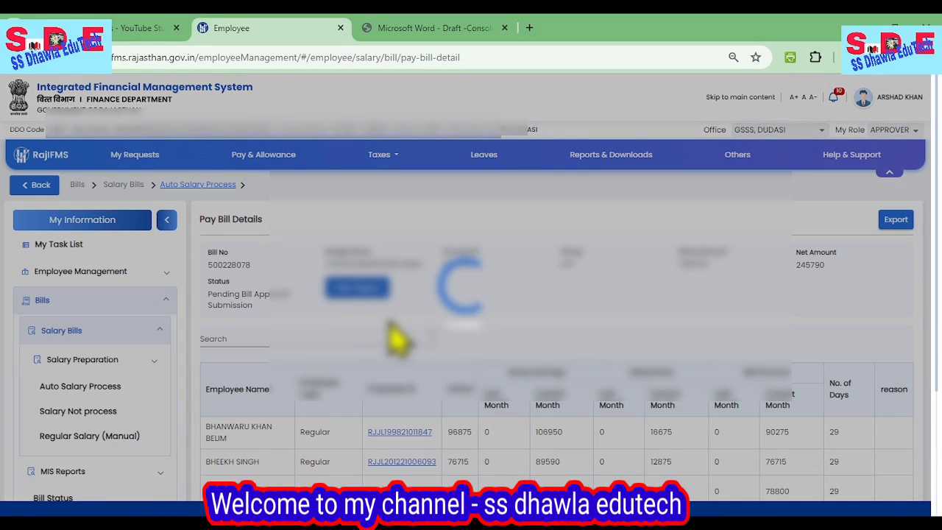